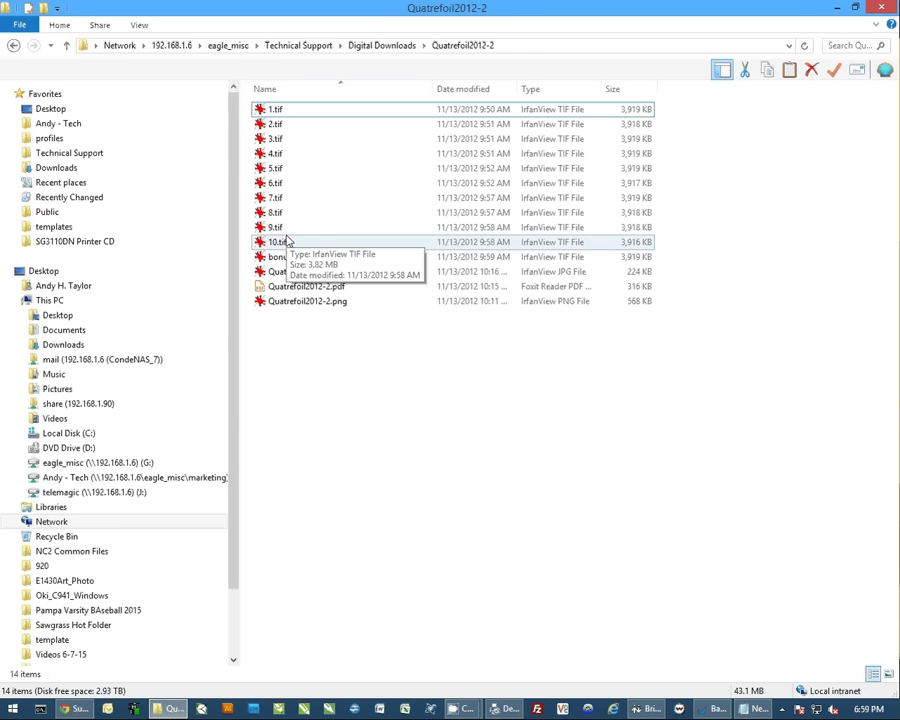
{"action": "double_click", "coordinate": [272, 154]}
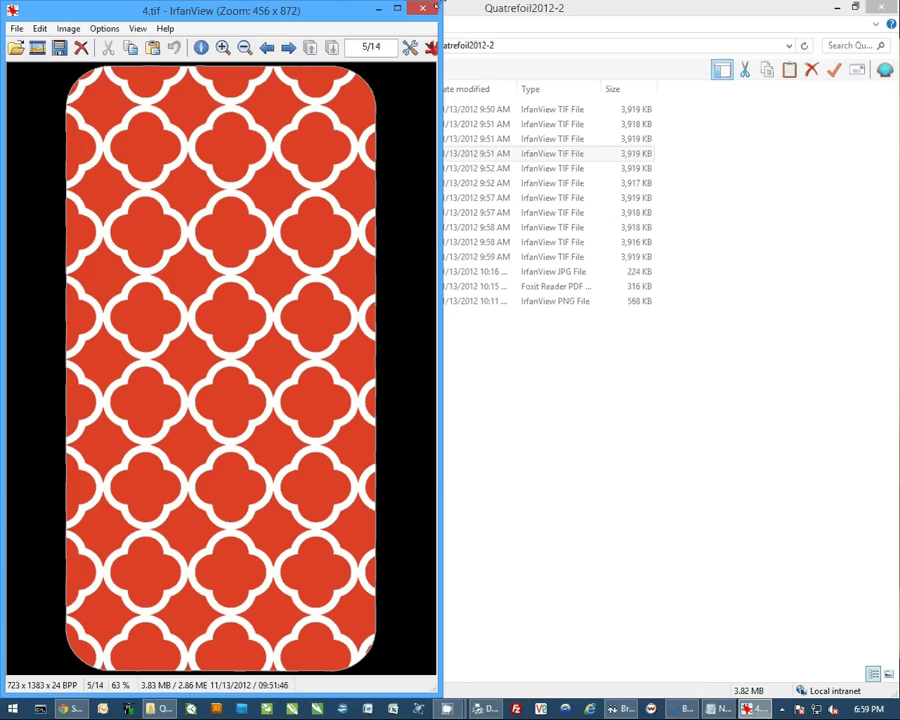
{"action": "left_click_drag", "start_coordinate": [140, 12], "coordinate": [380, 200]}
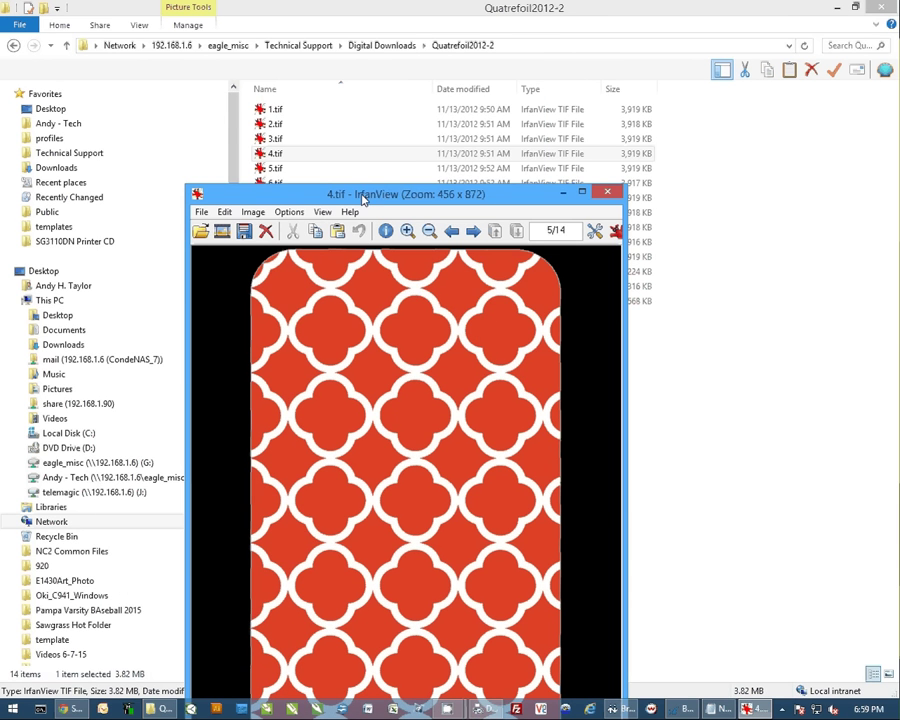
{"action": "left_click_drag", "start_coordinate": [446, 204], "coordinate": [406, 50]}
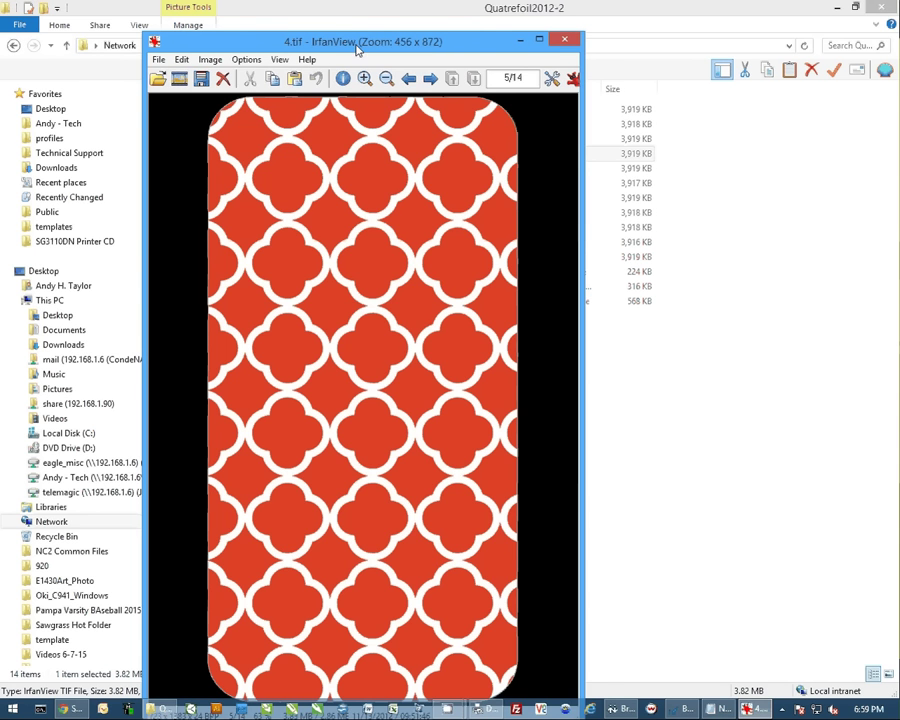
{"action": "left_click", "coordinate": [564, 44]}
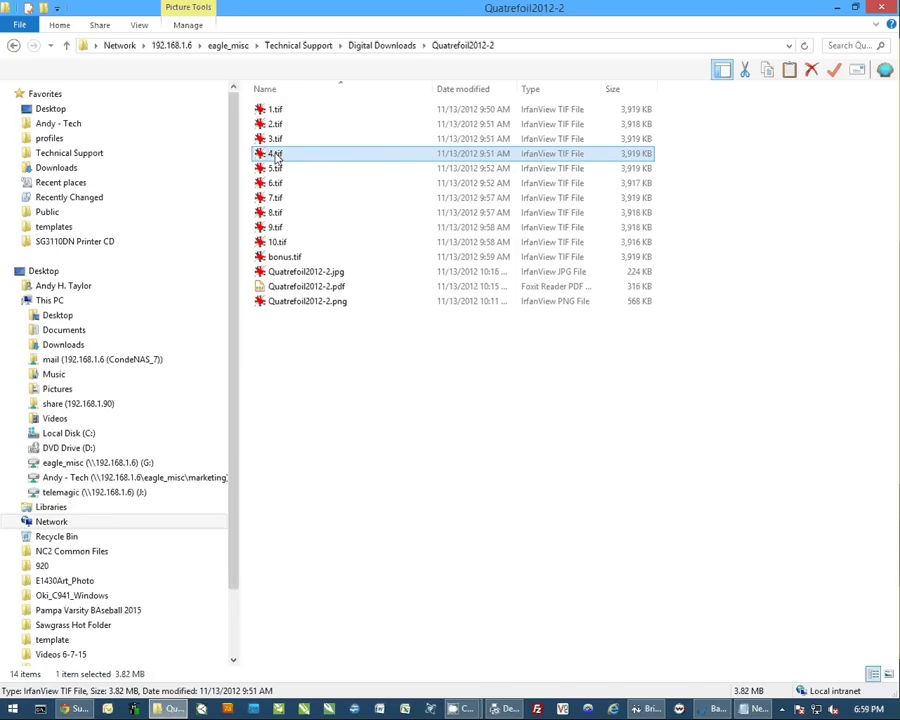
- Show the Open with program list for 4.tif, including Paint and IrfanView
{"action": "right_click", "coordinate": [276, 156]}
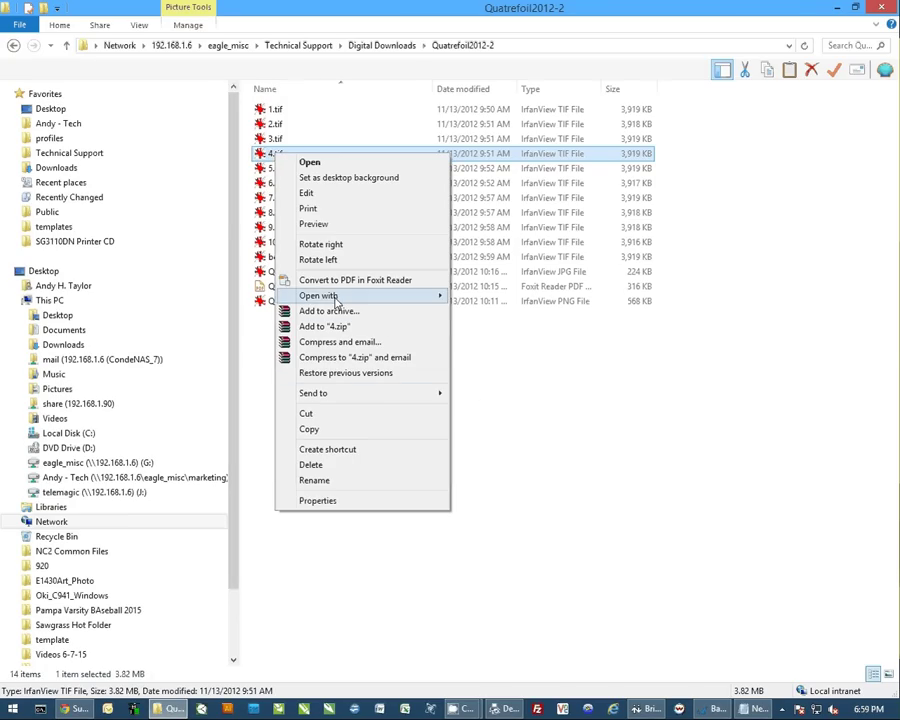
{"action": "mouse_move", "coordinate": [336, 301]}
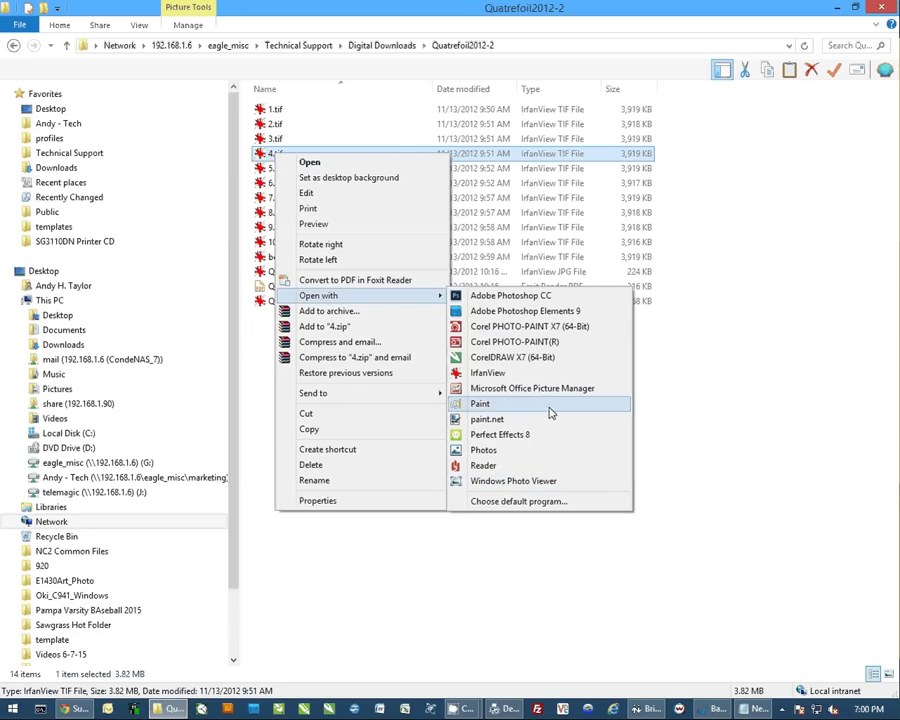
- Open 4.tif in Microsoft Paint
{"action": "left_click", "coordinate": [495, 406]}
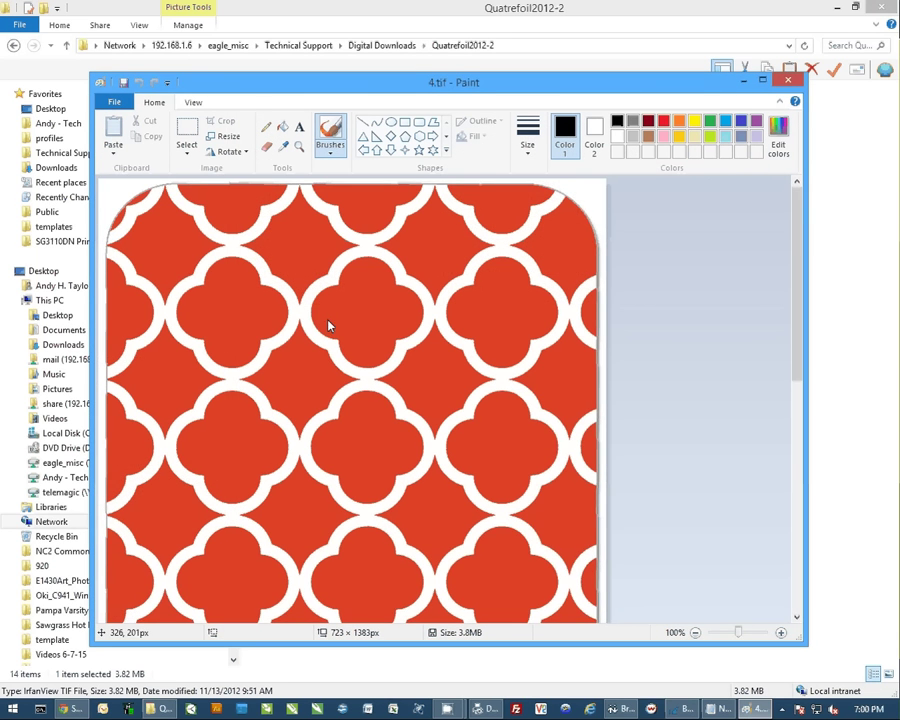
{"action": "scroll", "coordinate": [328, 324], "scroll_direction": "down", "scroll_amount": 10}
{"action": "scroll", "coordinate": [328, 324], "scroll_direction": "up", "scroll_amount": 10}
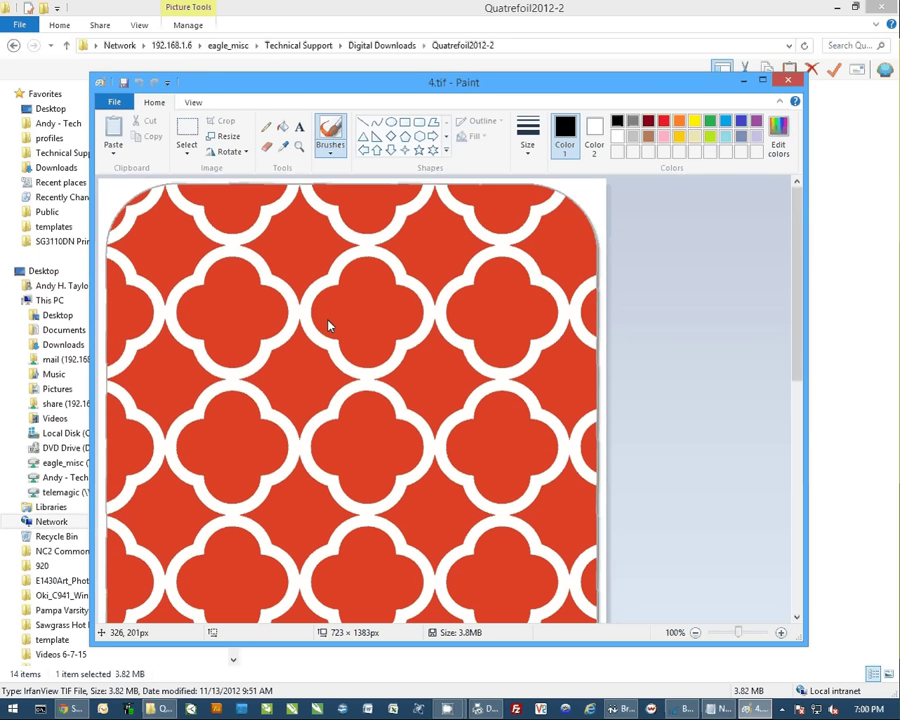
- Save the picture as JPEG 4.jpg, accept the transparency warning, and minimize Paint
{"action": "left_click", "coordinate": [115, 103]}
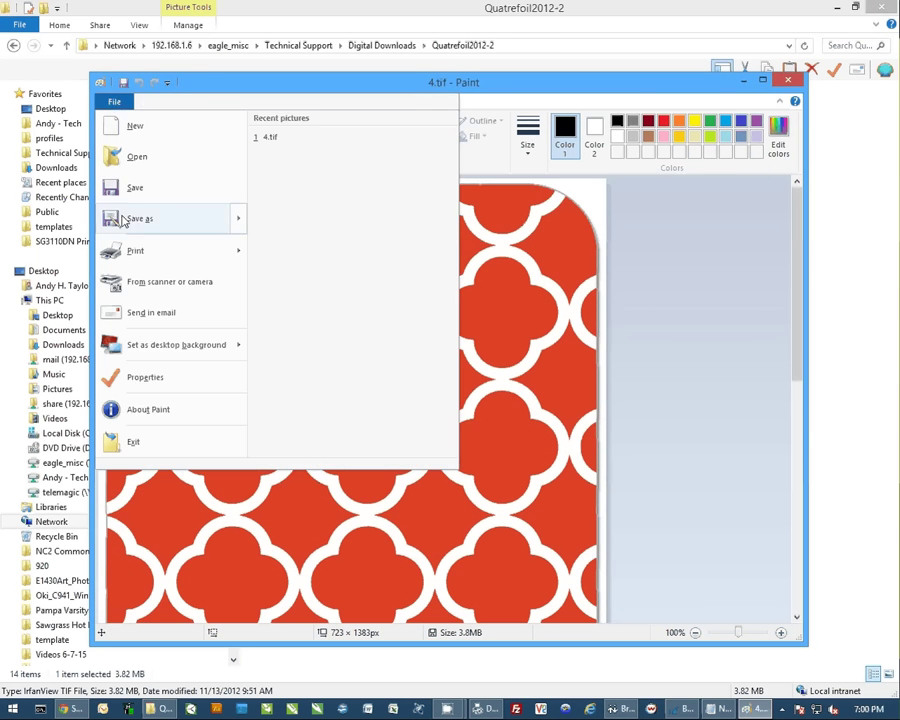
{"action": "mouse_move", "coordinate": [122, 220]}
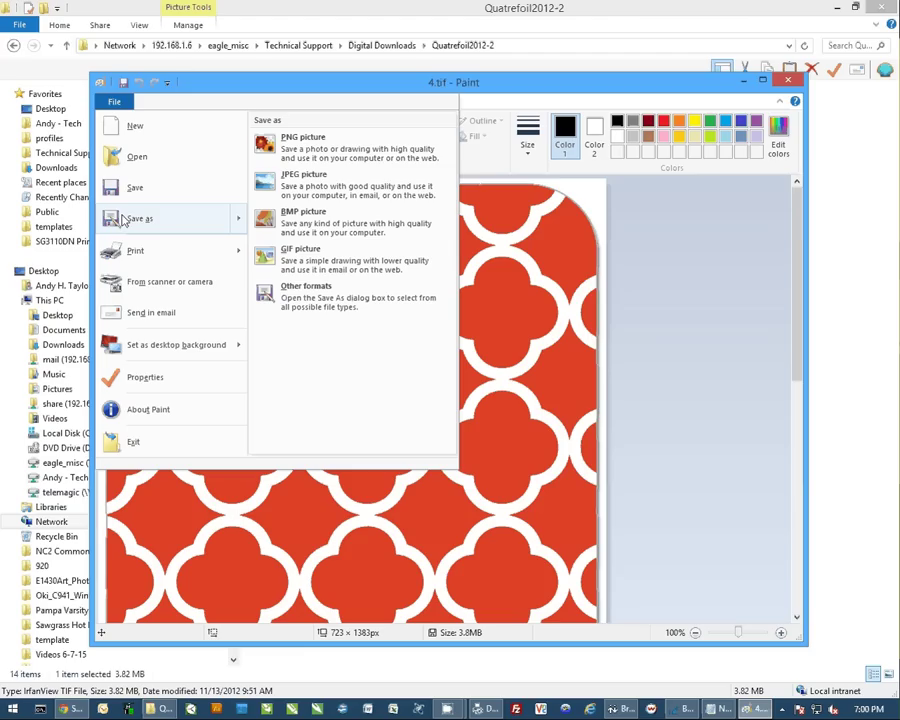
{"action": "left_click", "coordinate": [317, 196]}
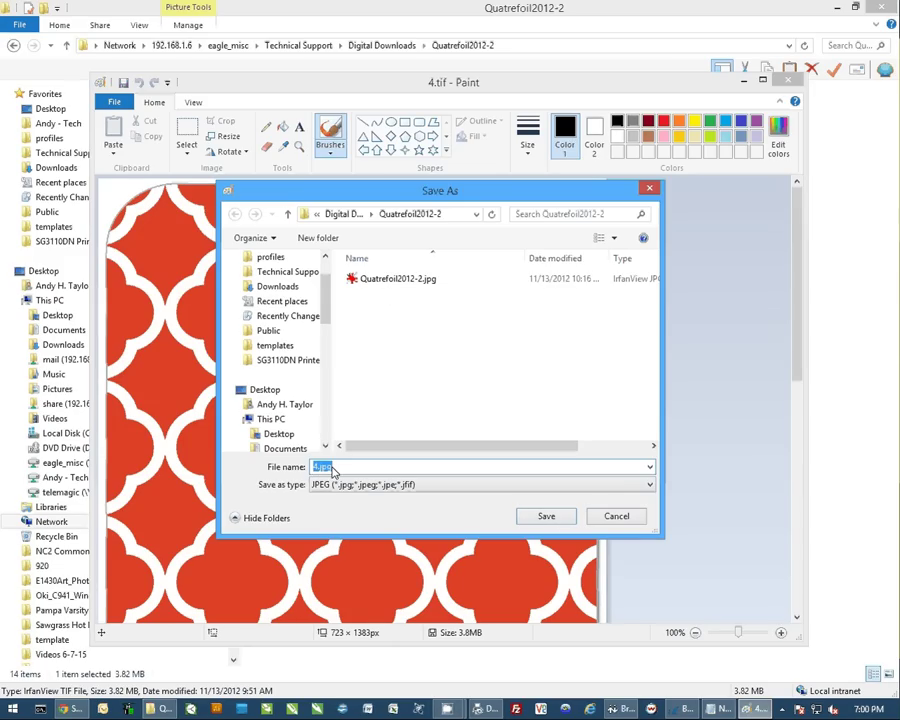
{"action": "left_click", "coordinate": [550, 517]}
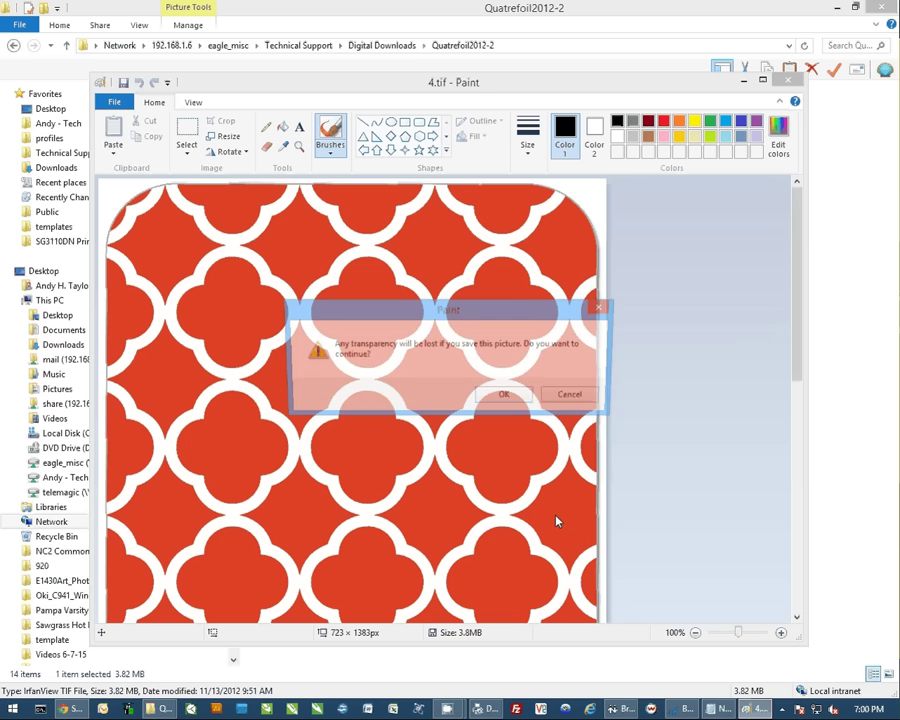
{"action": "left_click", "coordinate": [506, 399]}
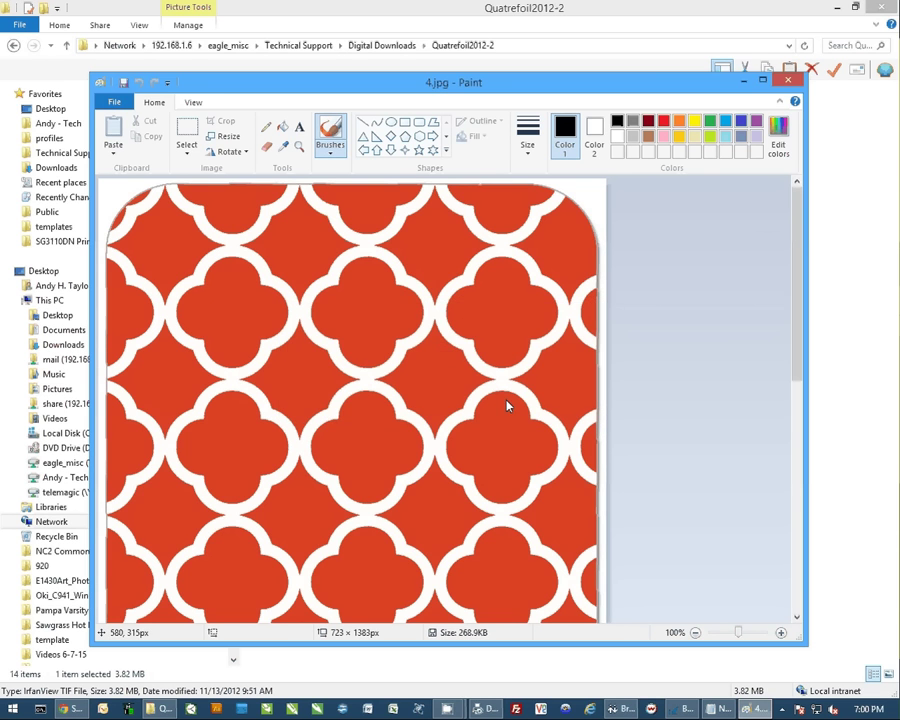
{"action": "left_click", "coordinate": [742, 80]}
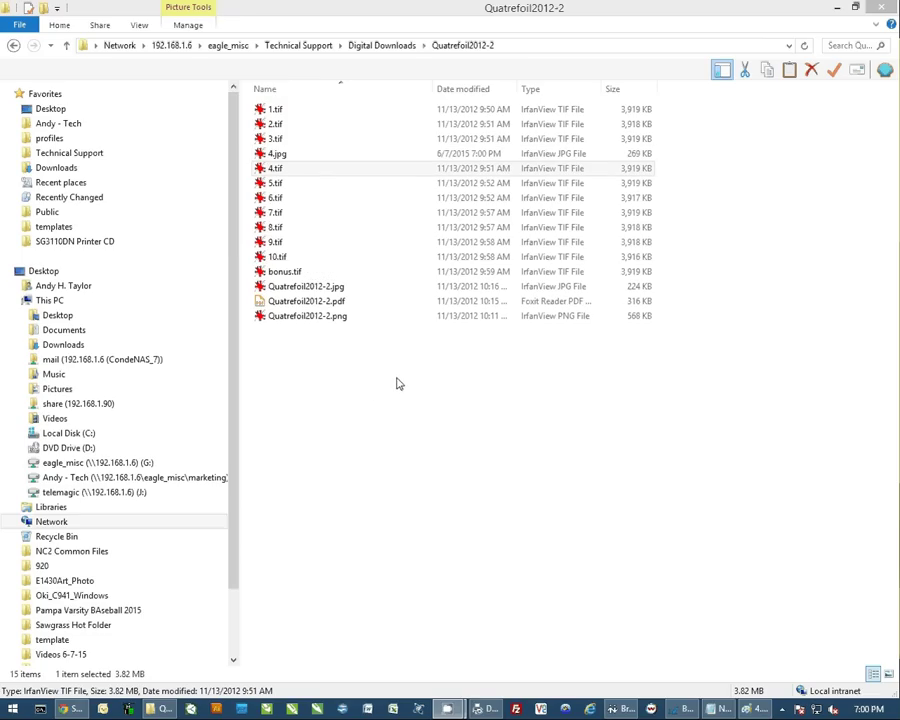
- Preview 4.jpg and the original 4.tif in IrfanView to compare them
{"action": "left_click", "coordinate": [276, 156]}
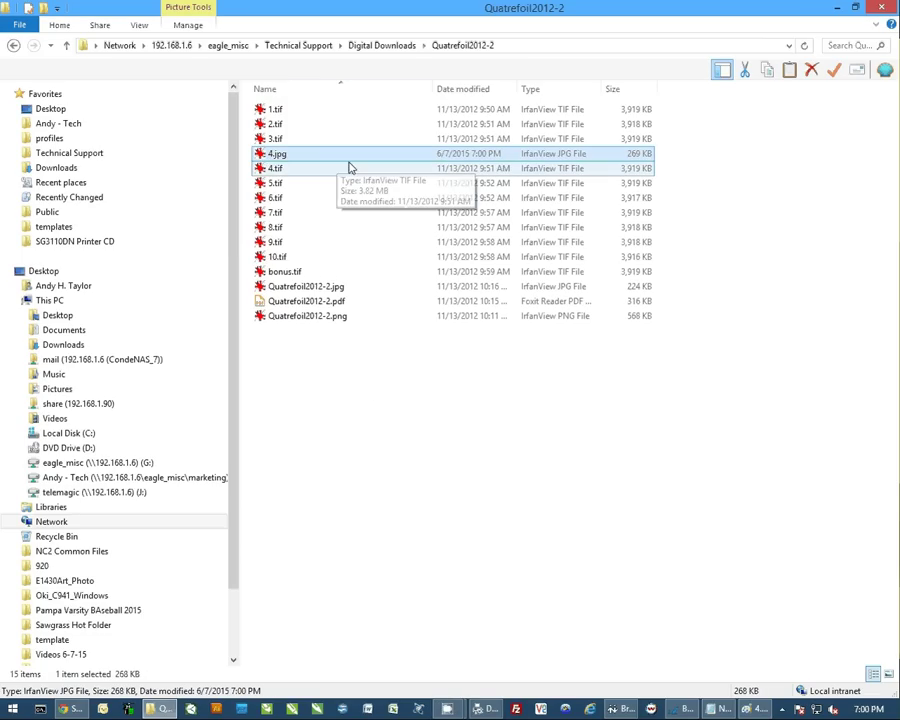
{"action": "double_click", "coordinate": [279, 160]}
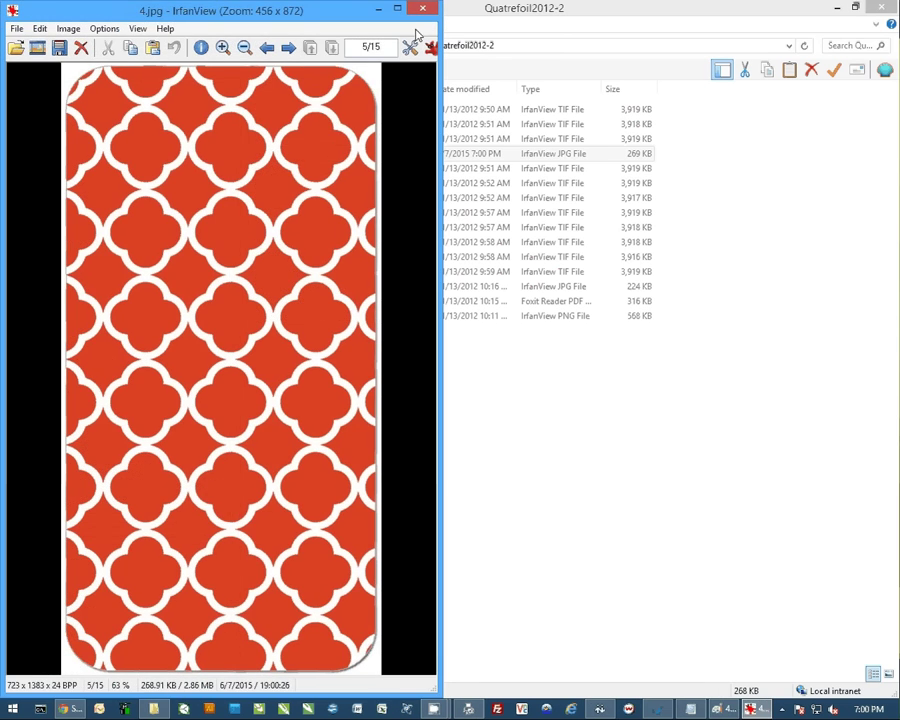
{"action": "left_click", "coordinate": [426, 10]}
{"action": "double_click", "coordinate": [274, 170]}
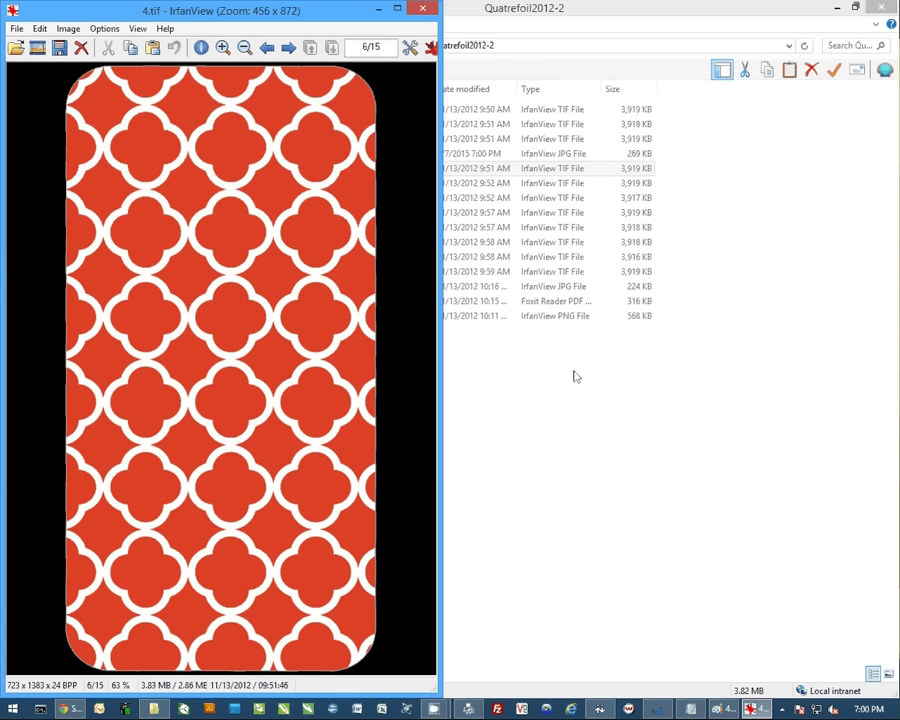
{"action": "left_click", "coordinate": [423, 9]}
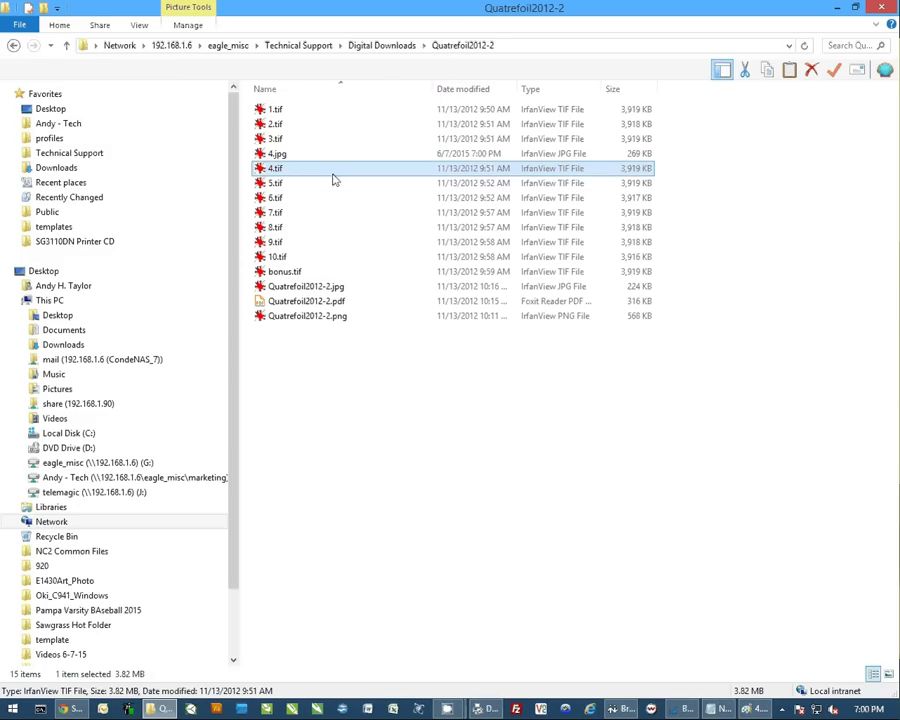
- Compare the file sizes of 4.jpg and 4.tif, then bring up 4.tif's context menu
{"action": "key", "text": "Up"}
{"action": "key", "text": "Down"}
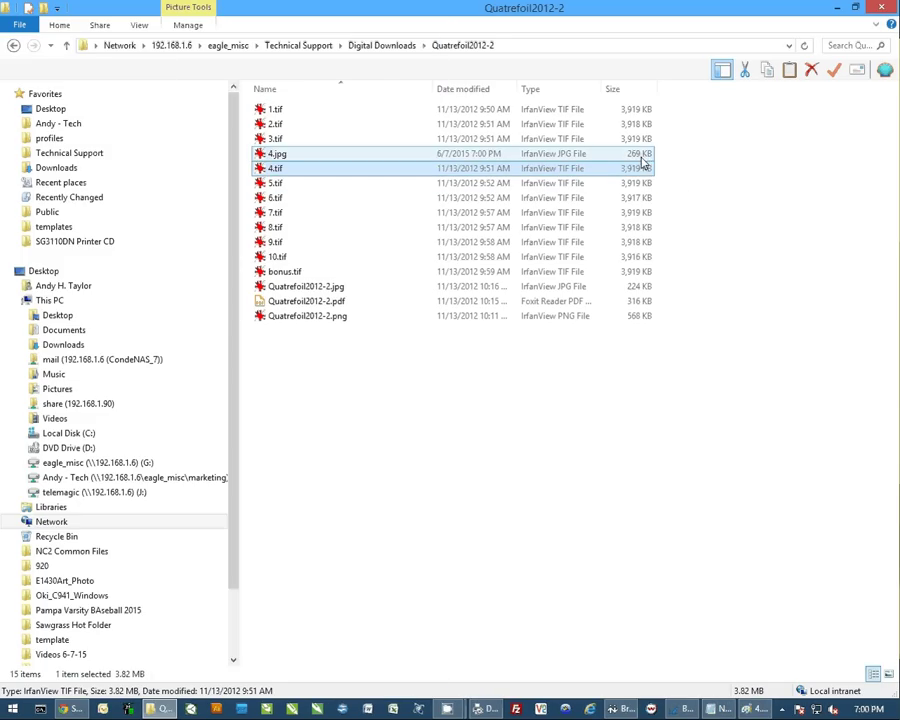
{"action": "key", "text": "Up"}
{"action": "key", "text": "Down"}
{"action": "key", "text": "Up"}
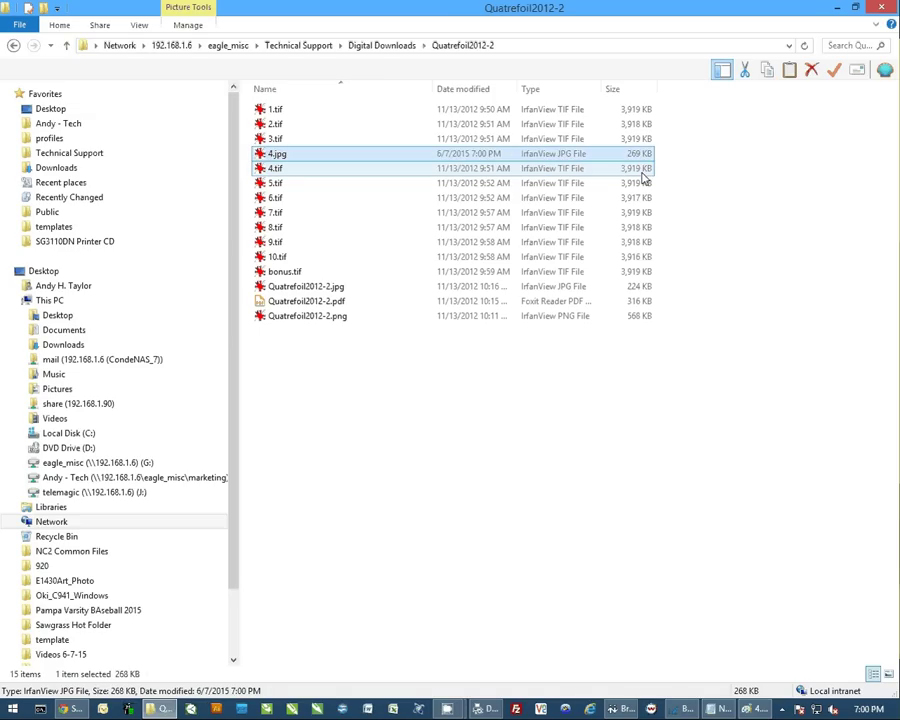
{"action": "key", "text": "Down"}
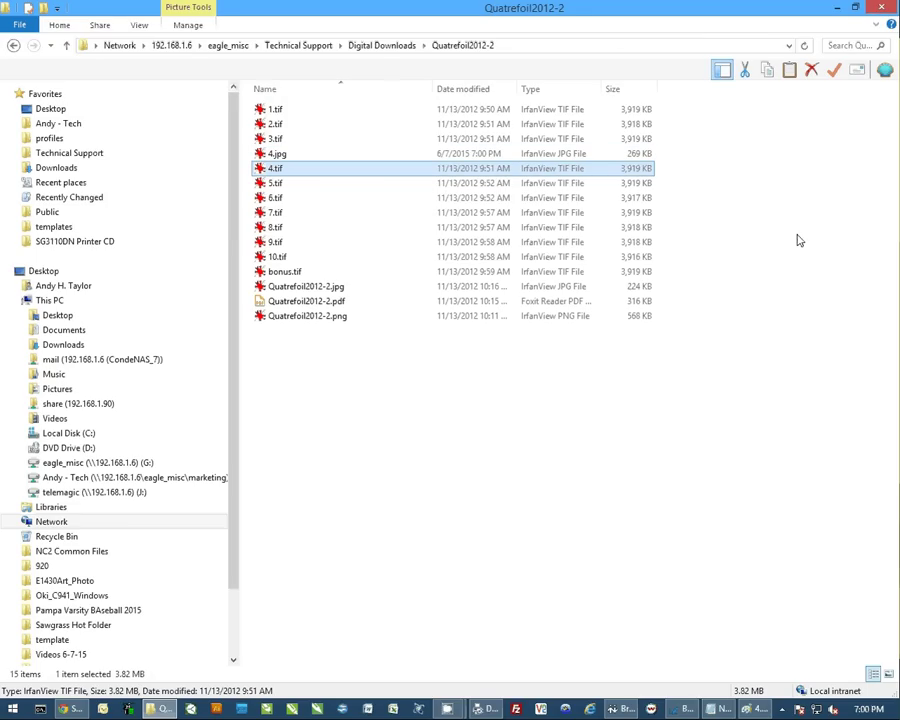
{"action": "right_click", "coordinate": [275, 171]}
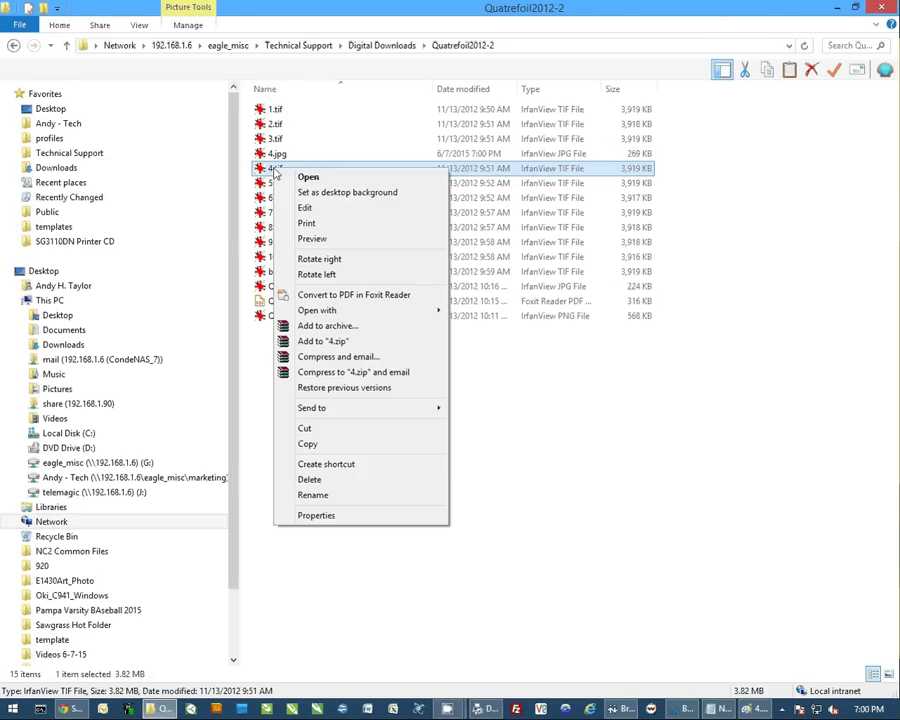
- Open 4.tif in Photoshop Elements 9 and save it as PNG copy '4 copy.png'
{"action": "mouse_move", "coordinate": [352, 311]}
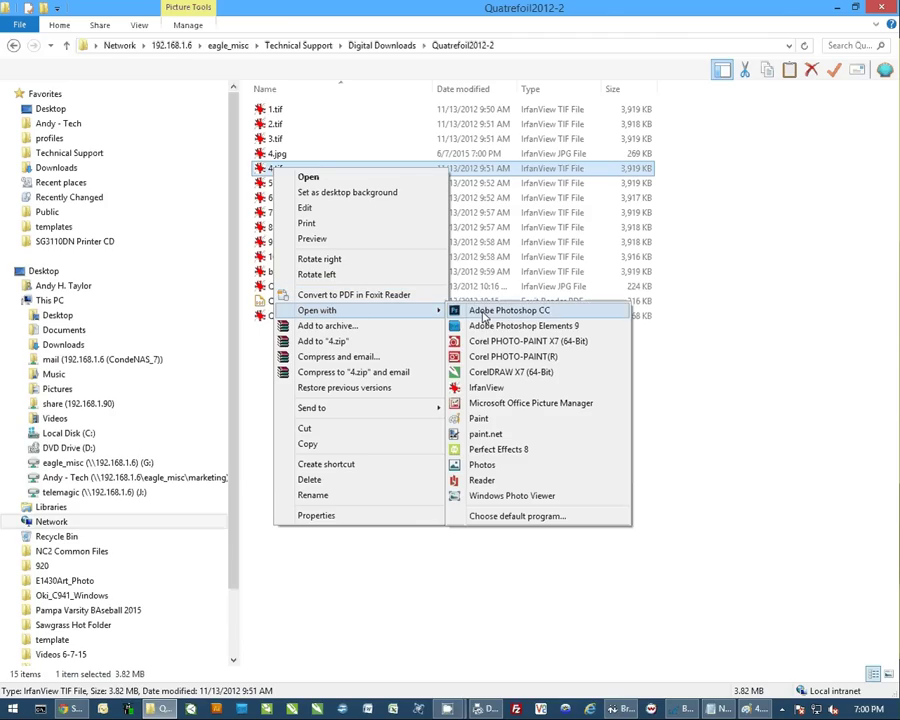
{"action": "left_click", "coordinate": [490, 330]}
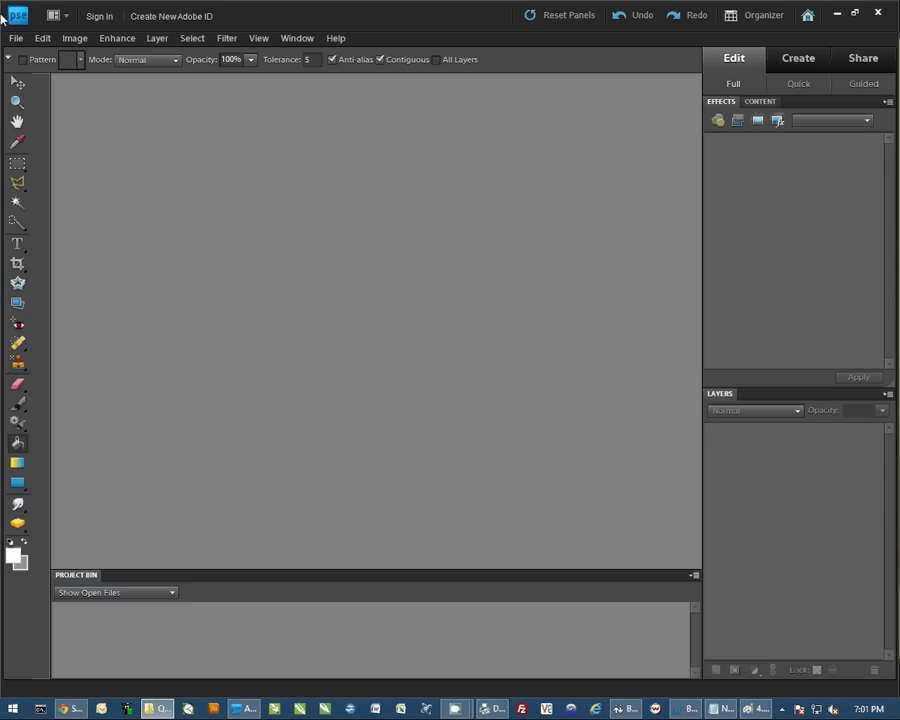
{"action": "left_click", "coordinate": [16, 40]}
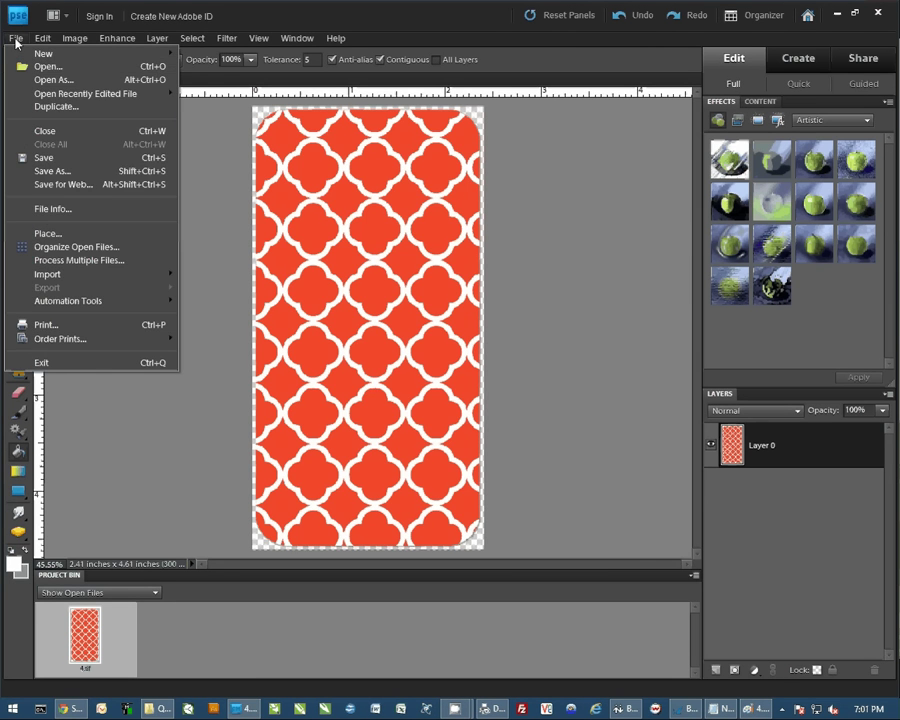
{"action": "left_click", "coordinate": [52, 171]}
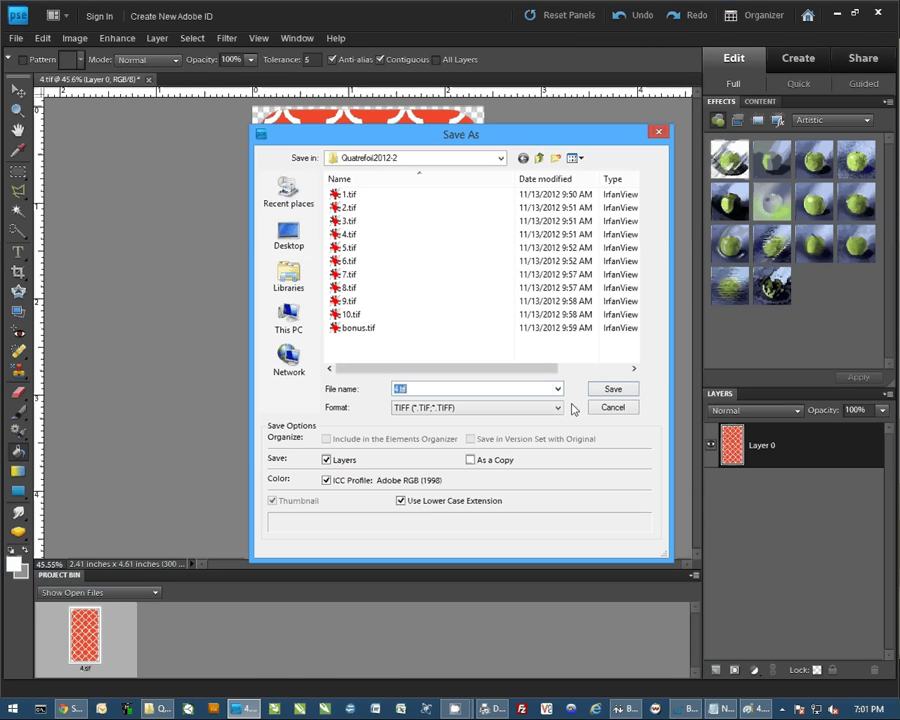
{"action": "left_click", "coordinate": [557, 408]}
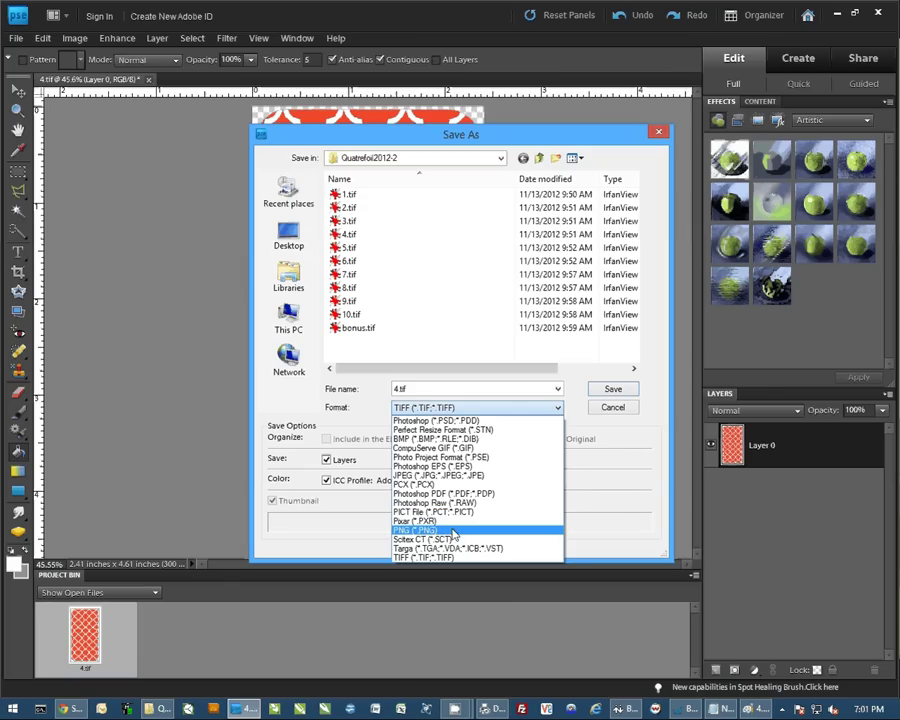
{"action": "left_click", "coordinate": [459, 535]}
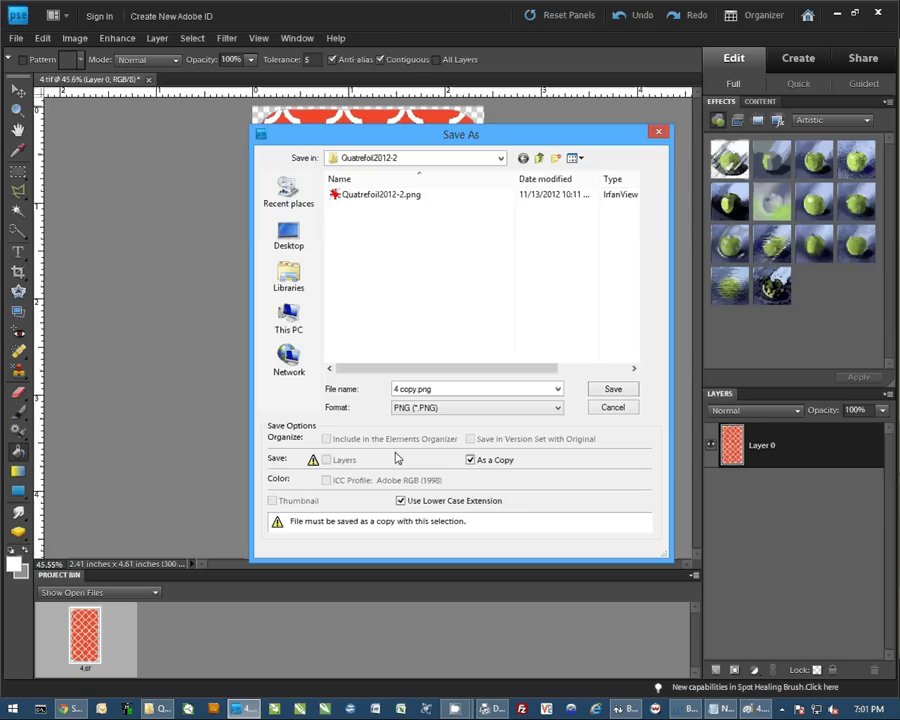
{"action": "left_click", "coordinate": [615, 390]}
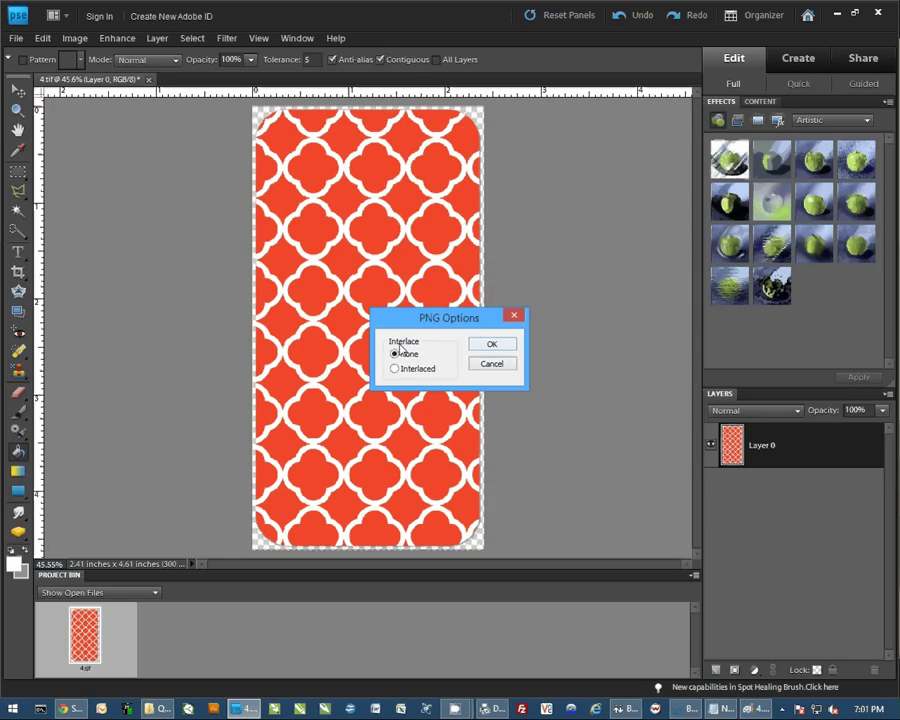
{"action": "left_click", "coordinate": [492, 346]}
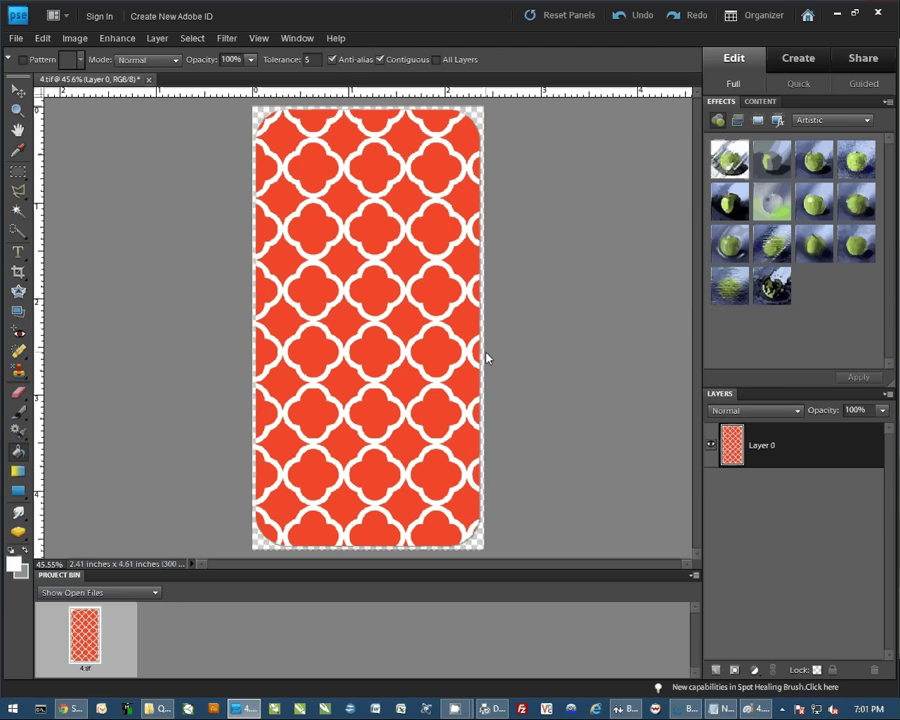
- Close the image in Photoshop Elements and preview 4 copy.png in IrfanView
{"action": "left_click", "coordinate": [877, 14]}
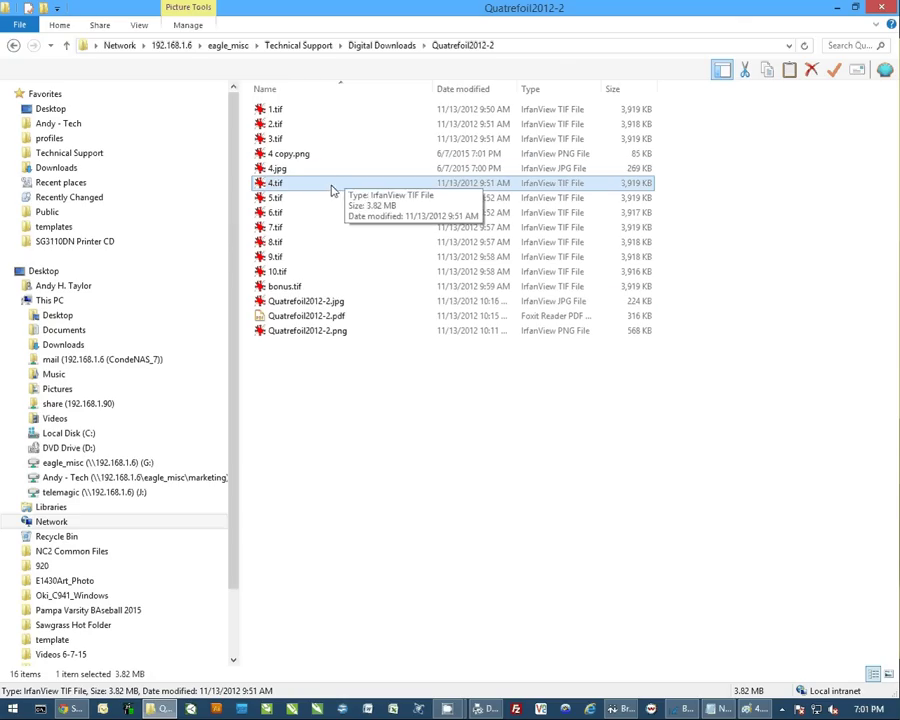
{"action": "left_click", "coordinate": [292, 156]}
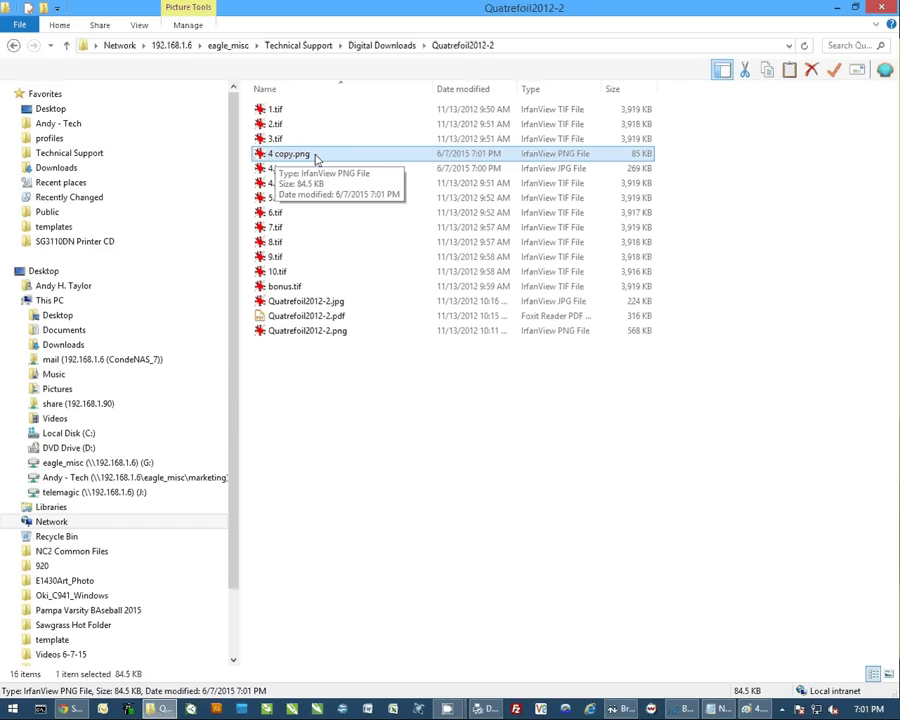
{"action": "double_click", "coordinate": [288, 157]}
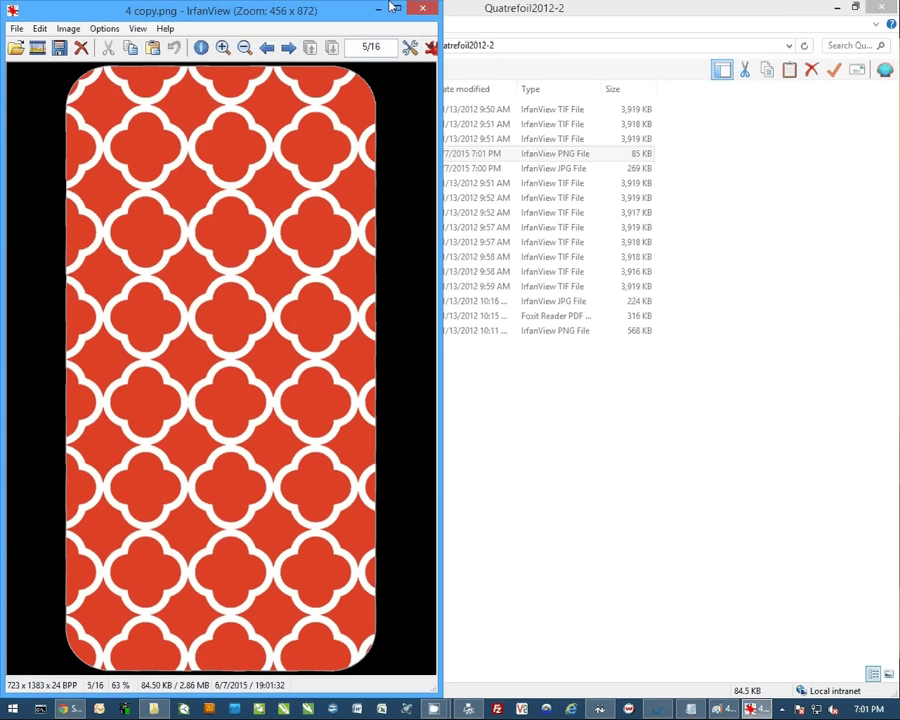
{"action": "key", "text": "Escape"}
- Preview the original 4.tif for comparison, then reselect 4 copy.png
{"action": "left_click", "coordinate": [285, 186]}
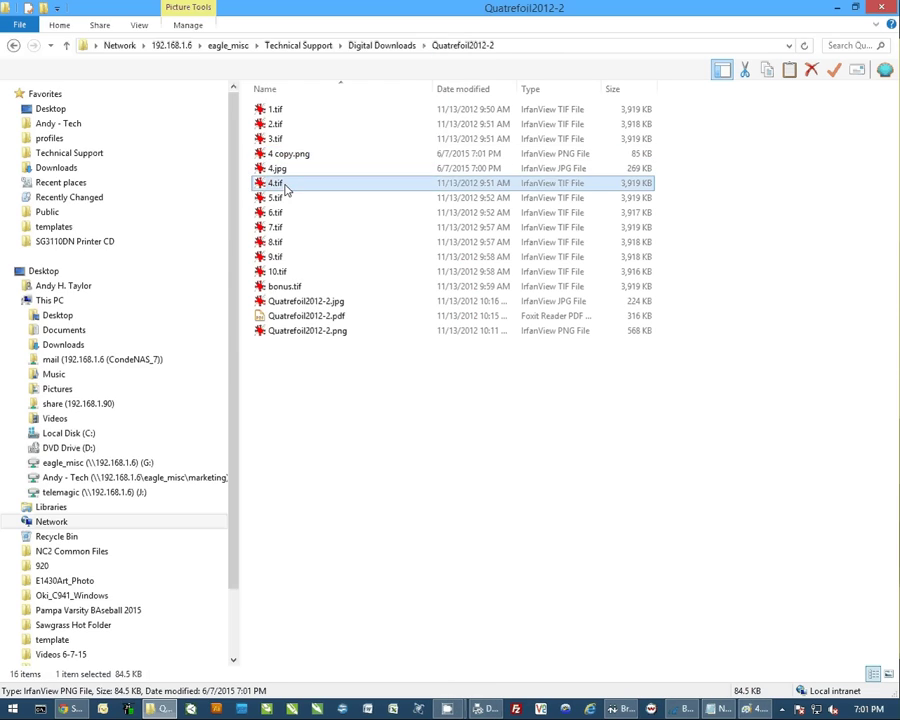
{"action": "double_click", "coordinate": [285, 186]}
{"action": "key", "text": "Escape"}
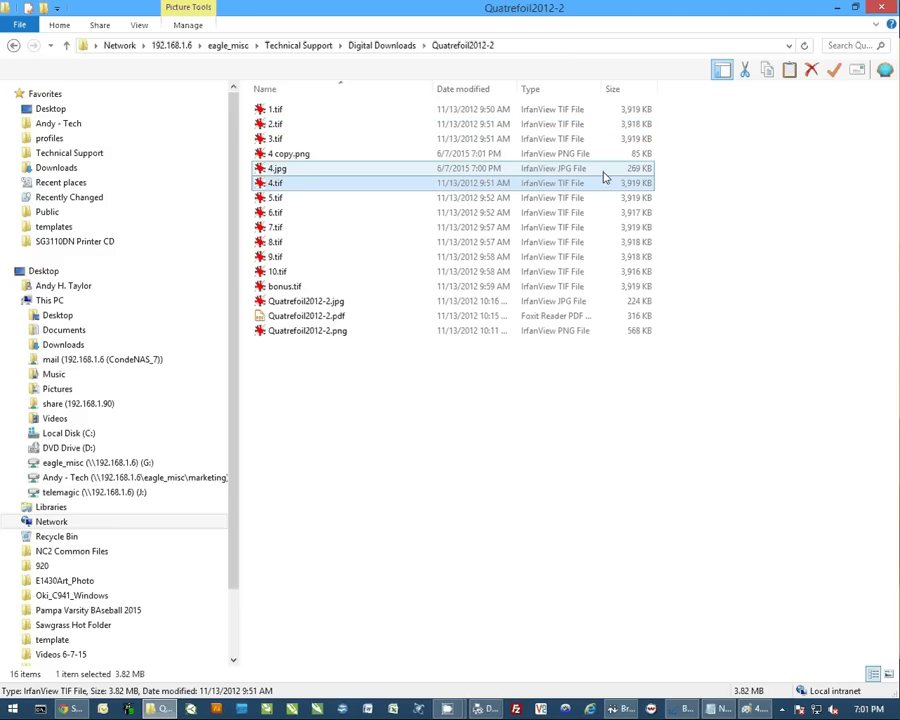
{"action": "key", "text": "Up"}
{"action": "key", "text": "Up"}
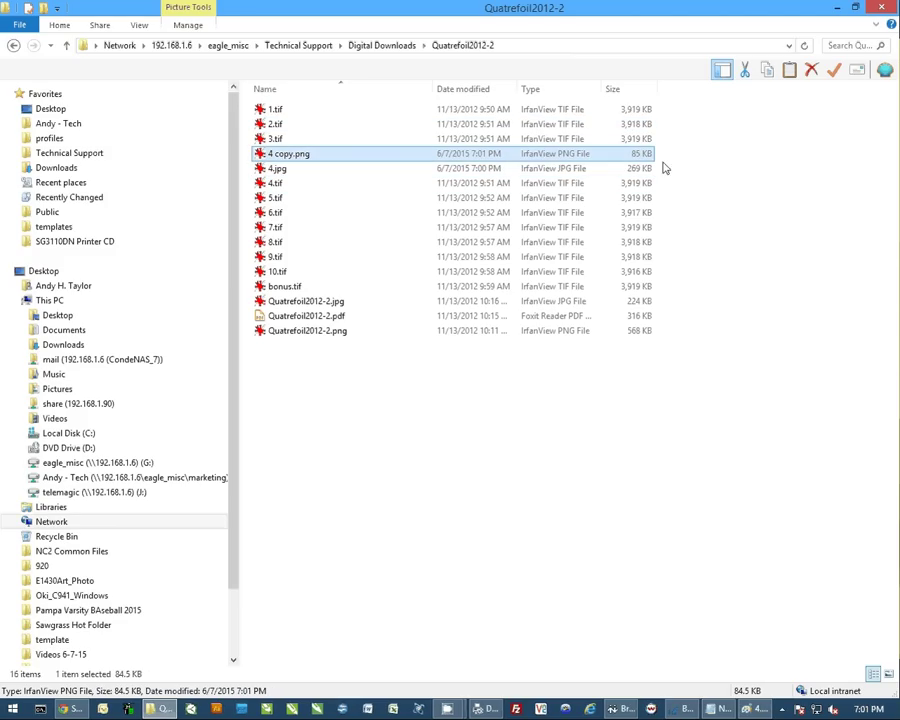
- Delete the bulldog image and move the number 11 player image toward the page centre
{"action": "left_click", "coordinate": [878, 8]}
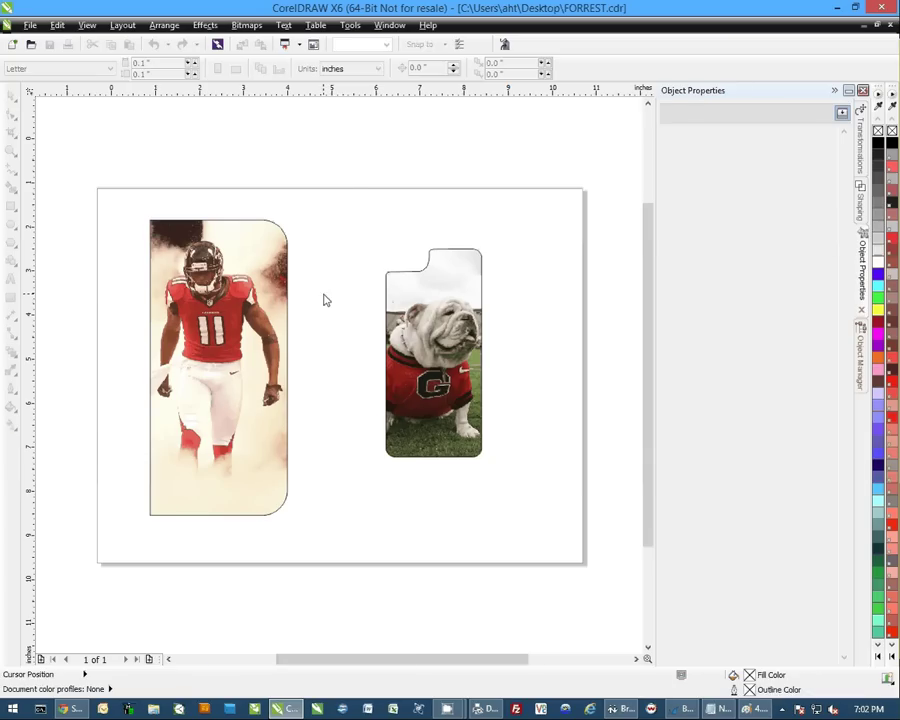
{"action": "left_click_drag", "start_coordinate": [350, 190], "coordinate": [548, 587]}
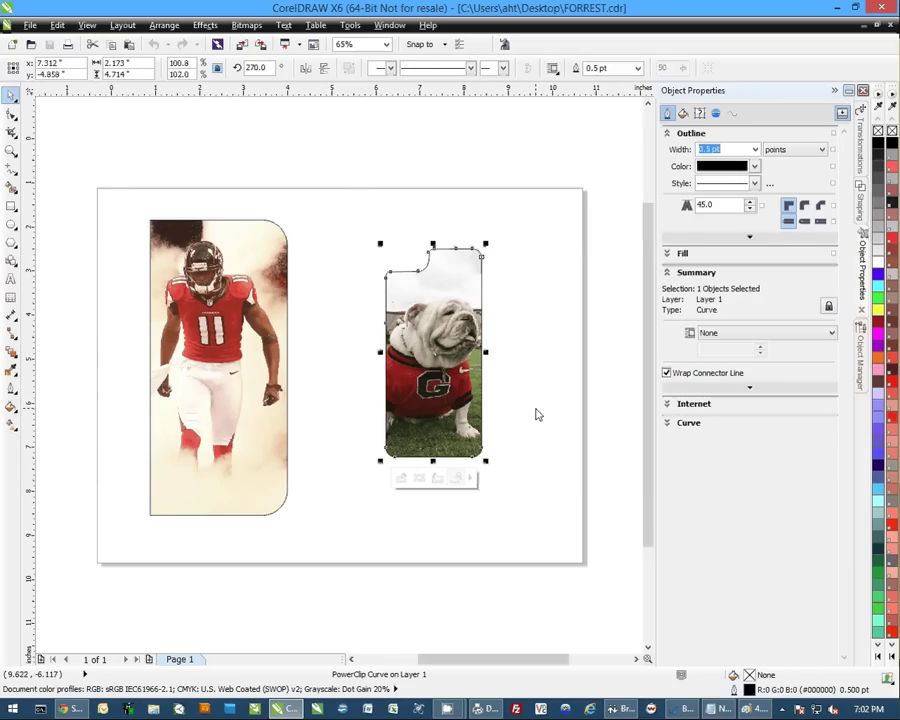
{"action": "key", "text": "Delete"}
{"action": "left_click_drag", "start_coordinate": [218, 383], "coordinate": [344, 382]}
{"action": "left_click", "coordinate": [486, 409]}
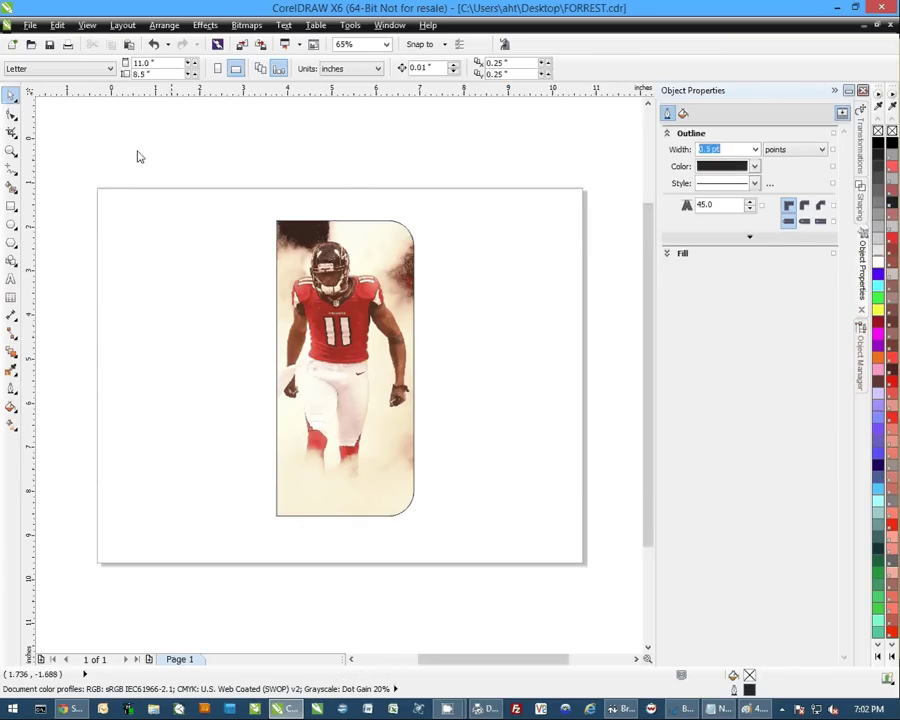
{"action": "left_click", "coordinate": [30, 25]}
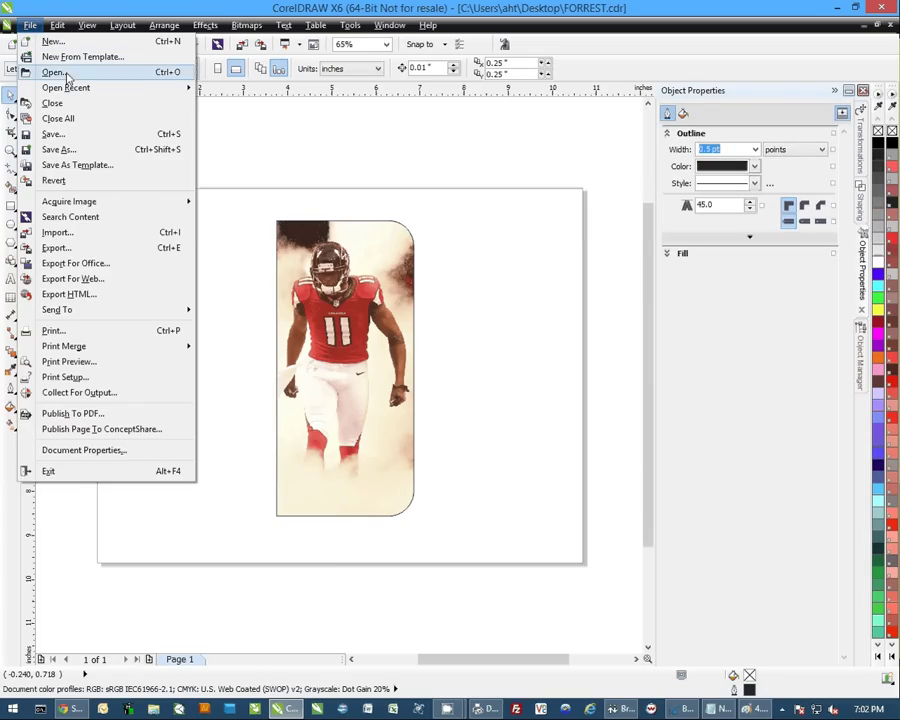
- Check the Save As formats, keep CDR, and cancel saving the drawing
{"action": "left_click", "coordinate": [57, 150]}
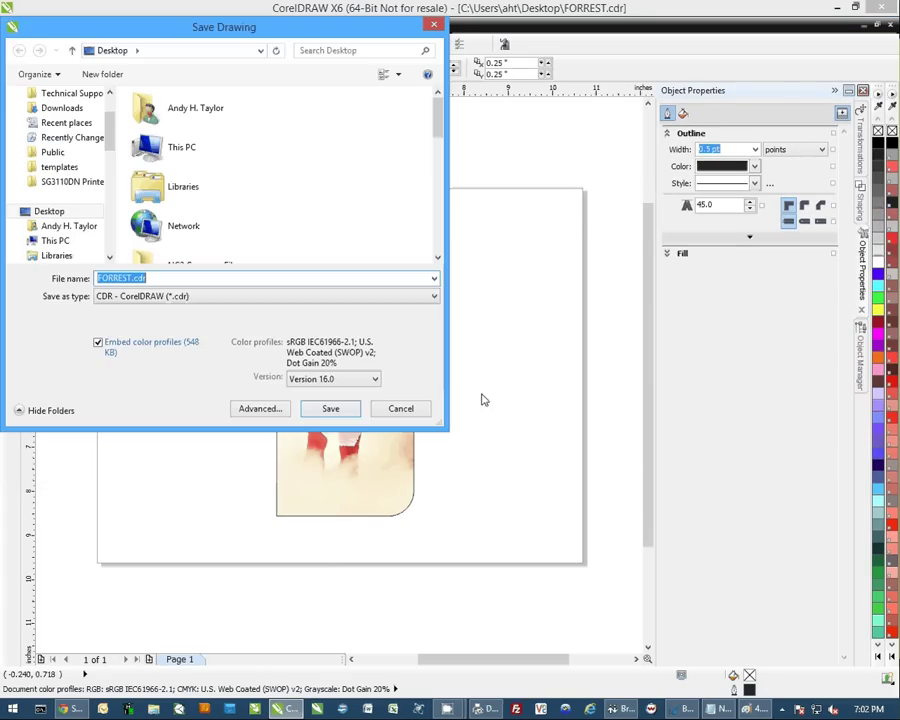
{"action": "left_click", "coordinate": [432, 297]}
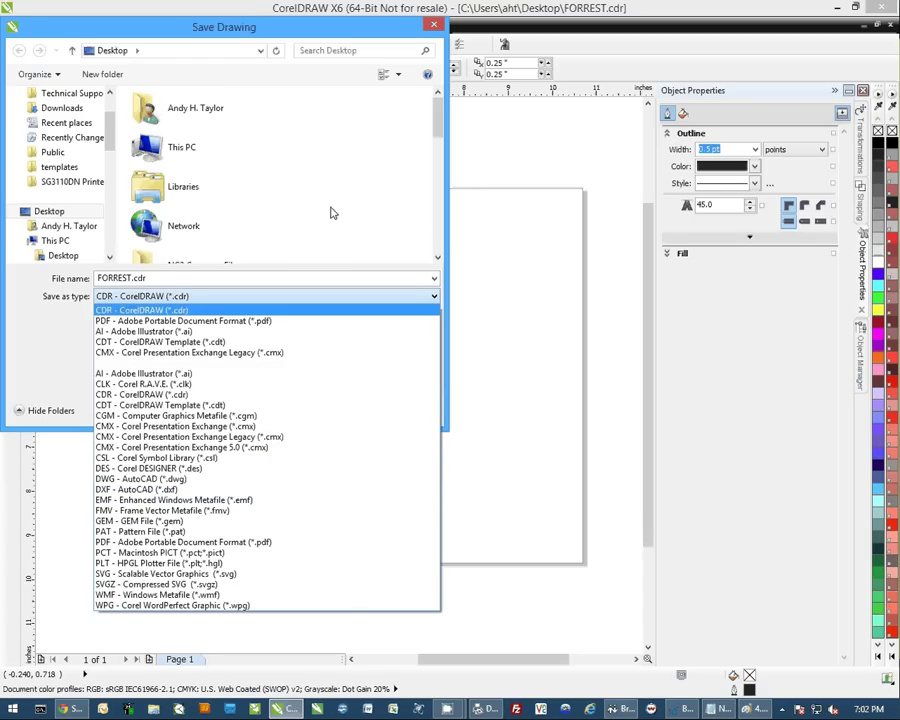
{"action": "left_click", "coordinate": [368, 214]}
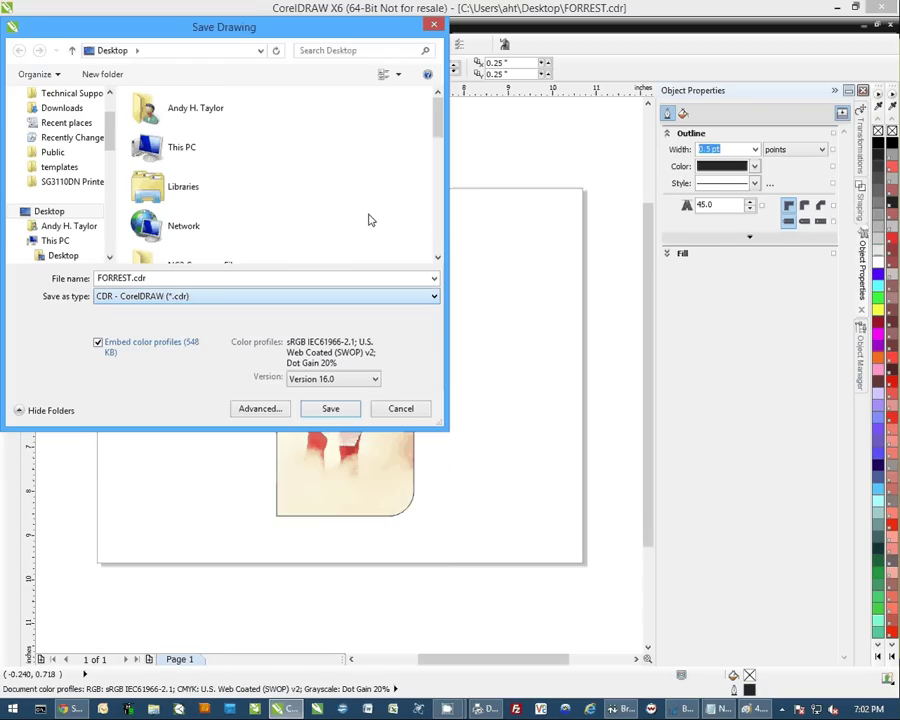
{"action": "left_click", "coordinate": [404, 411]}
- Export the design as FORREST.png with default PNG settings and minimize CorelDRAW
{"action": "left_click", "coordinate": [30, 25]}
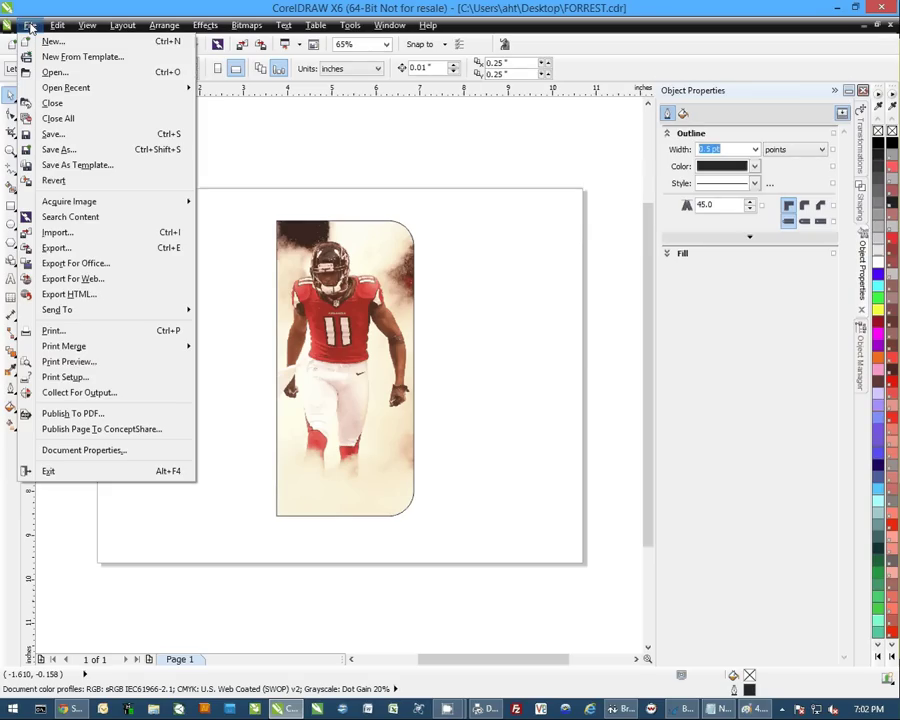
{"action": "left_click", "coordinate": [68, 248]}
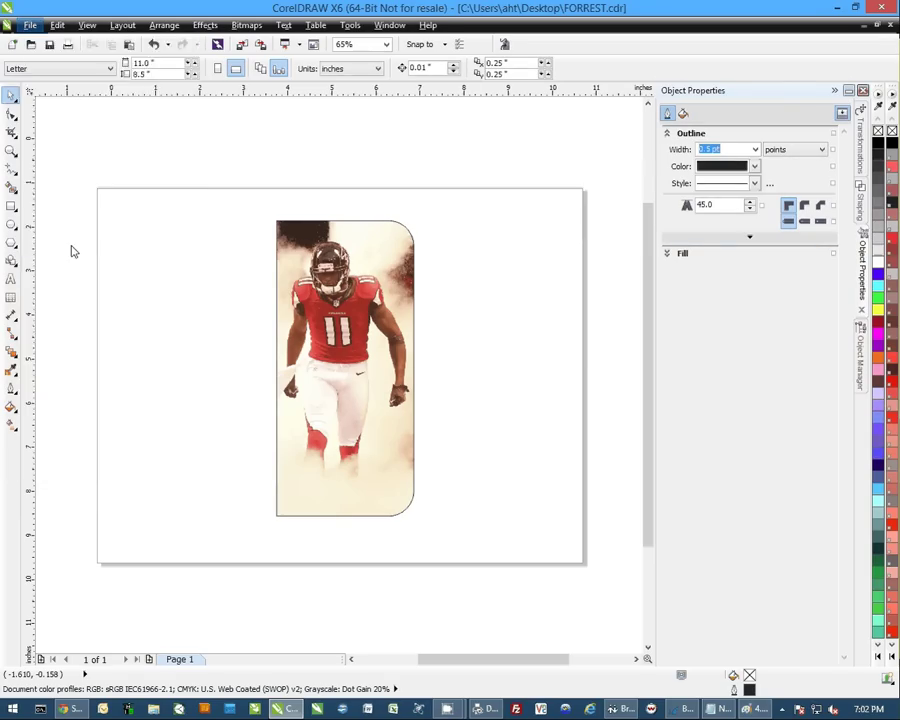
{"action": "left_click", "coordinate": [310, 297]}
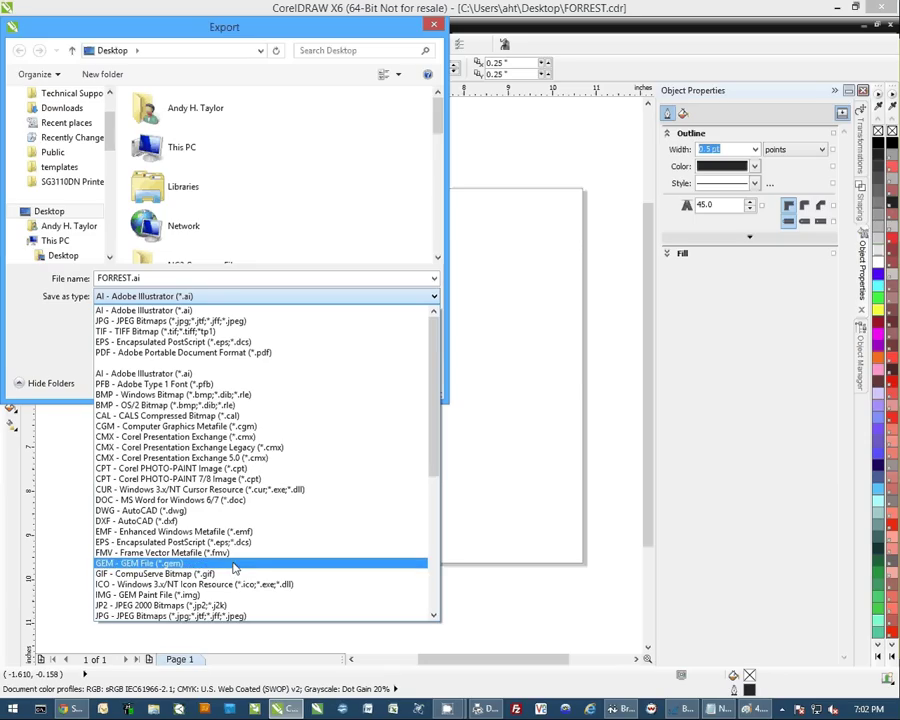
{"action": "left_click", "coordinate": [117, 615]}
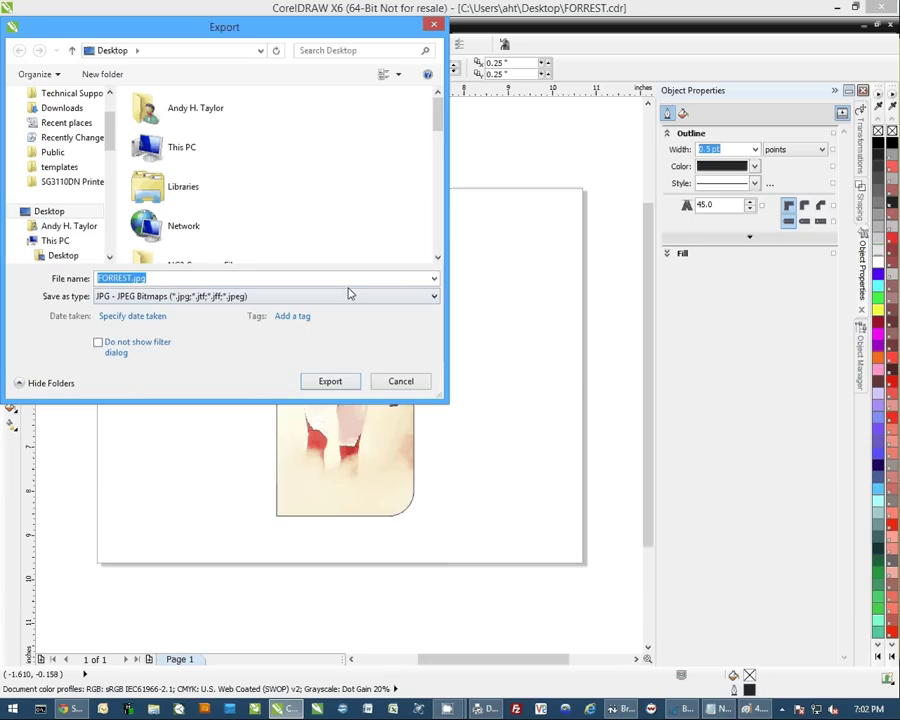
{"action": "left_click", "coordinate": [353, 297]}
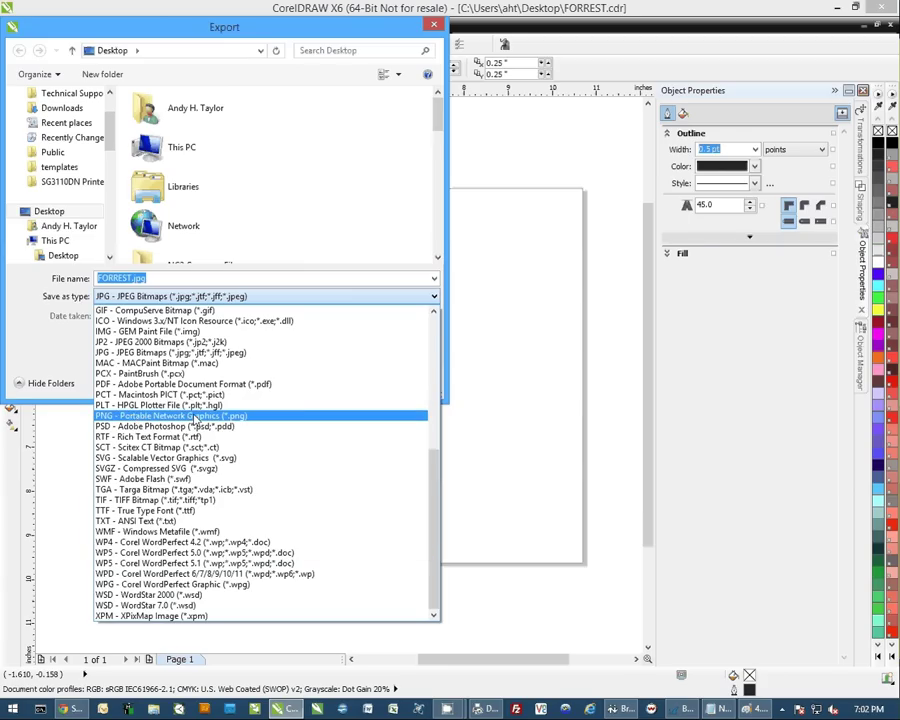
{"action": "left_click", "coordinate": [197, 416]}
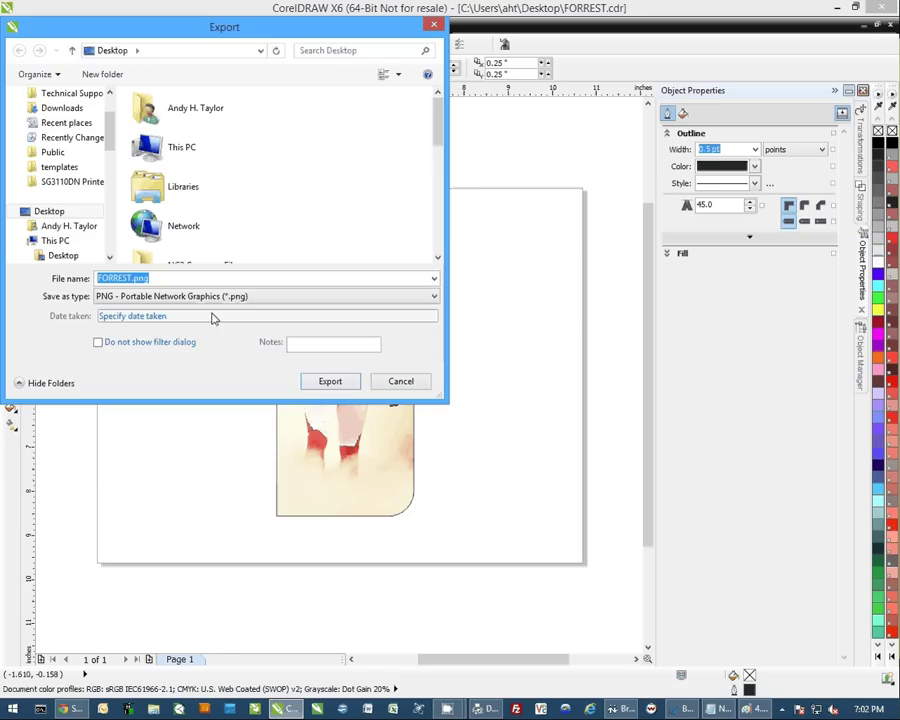
{"action": "left_click", "coordinate": [340, 382]}
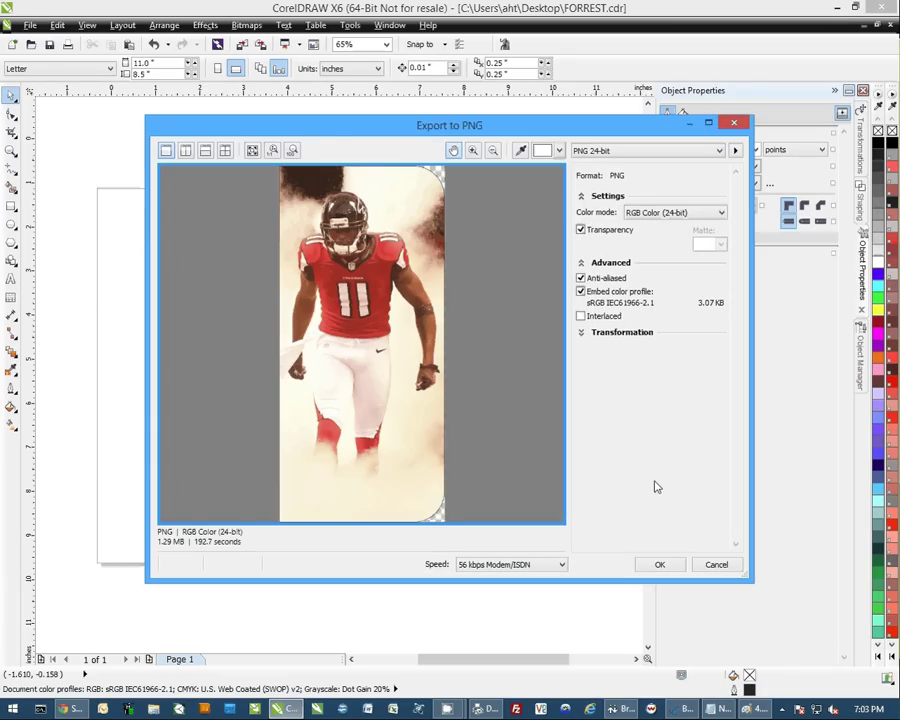
{"action": "left_click", "coordinate": [659, 566]}
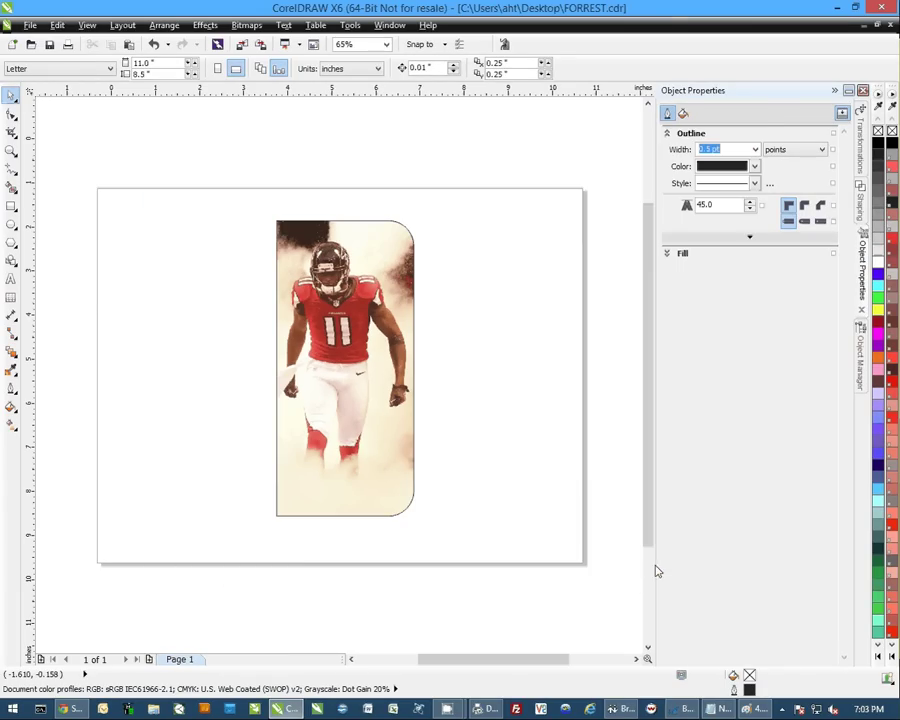
{"action": "left_click", "coordinate": [839, 8]}
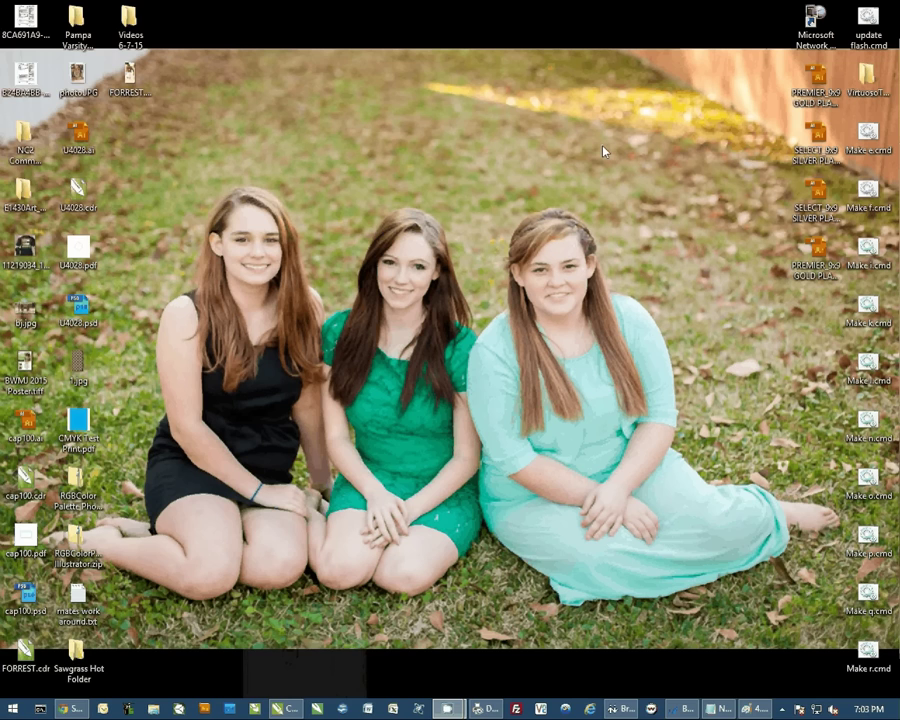
{"action": "double_click", "coordinate": [140, 88]}
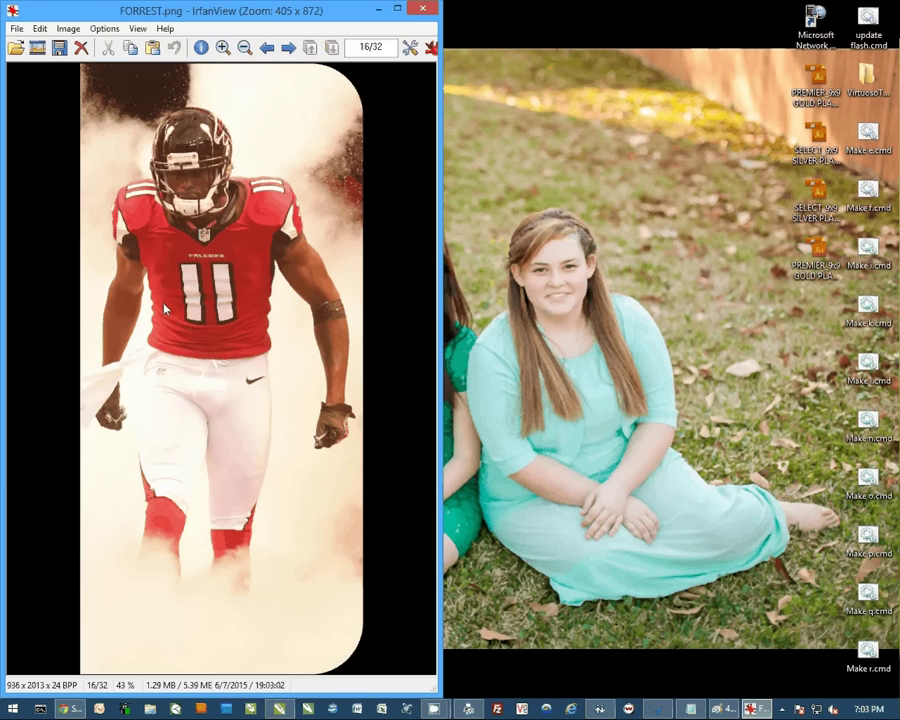
{"action": "left_click", "coordinate": [422, 8]}
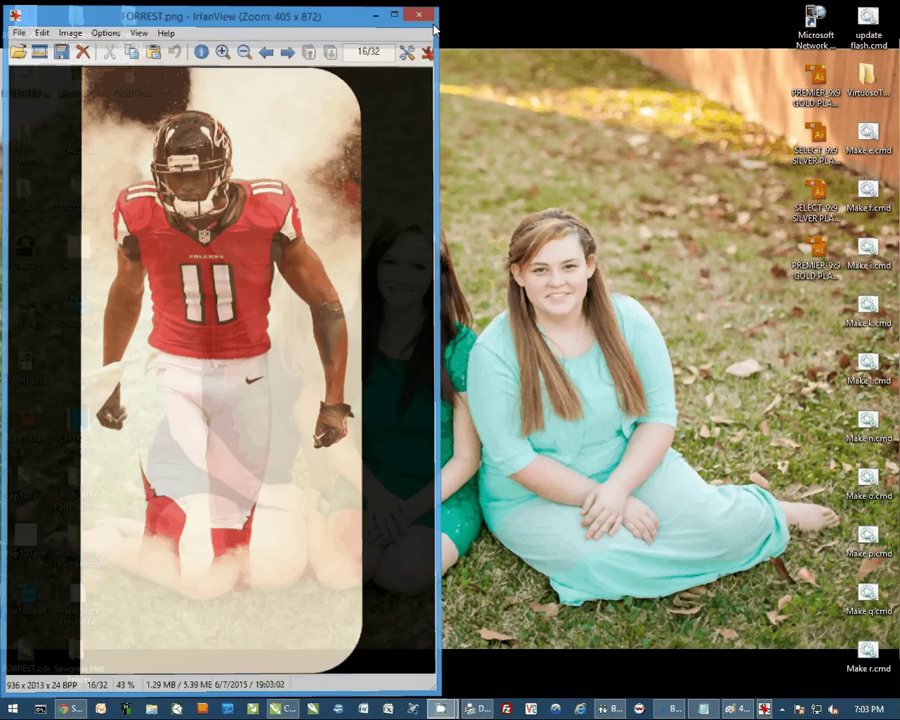